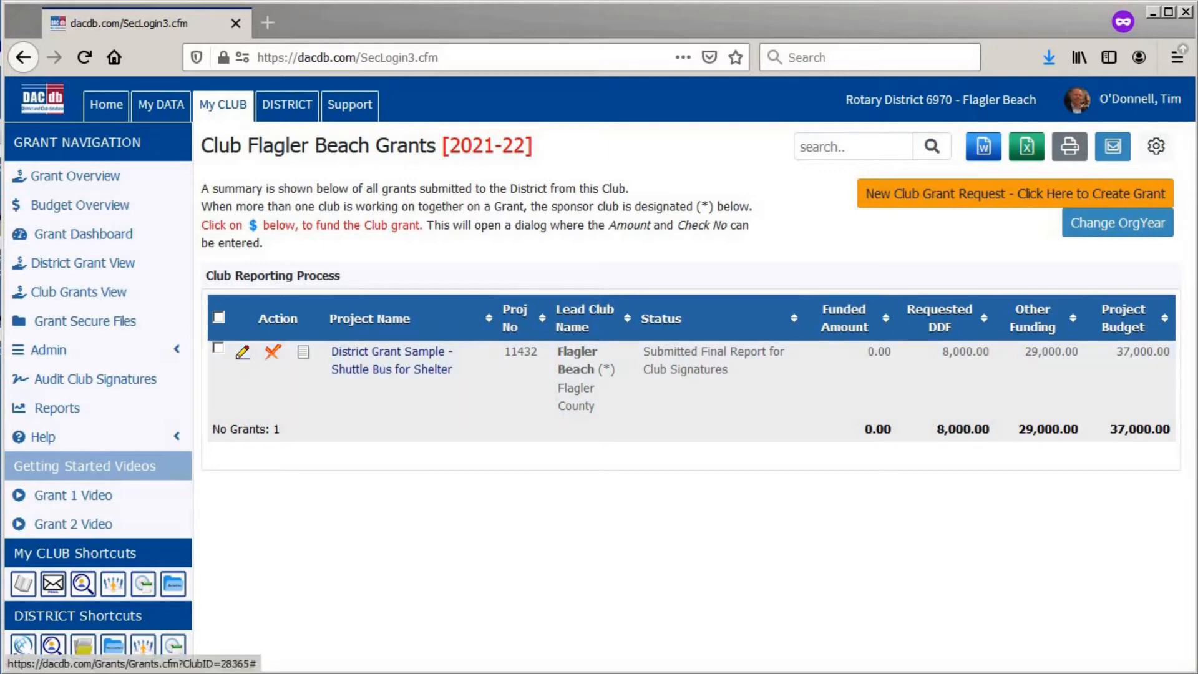
- Open the Images folder in the documents of the District Grant Sample - Shuttle Bus for Shelter grant
left_click(242, 352)
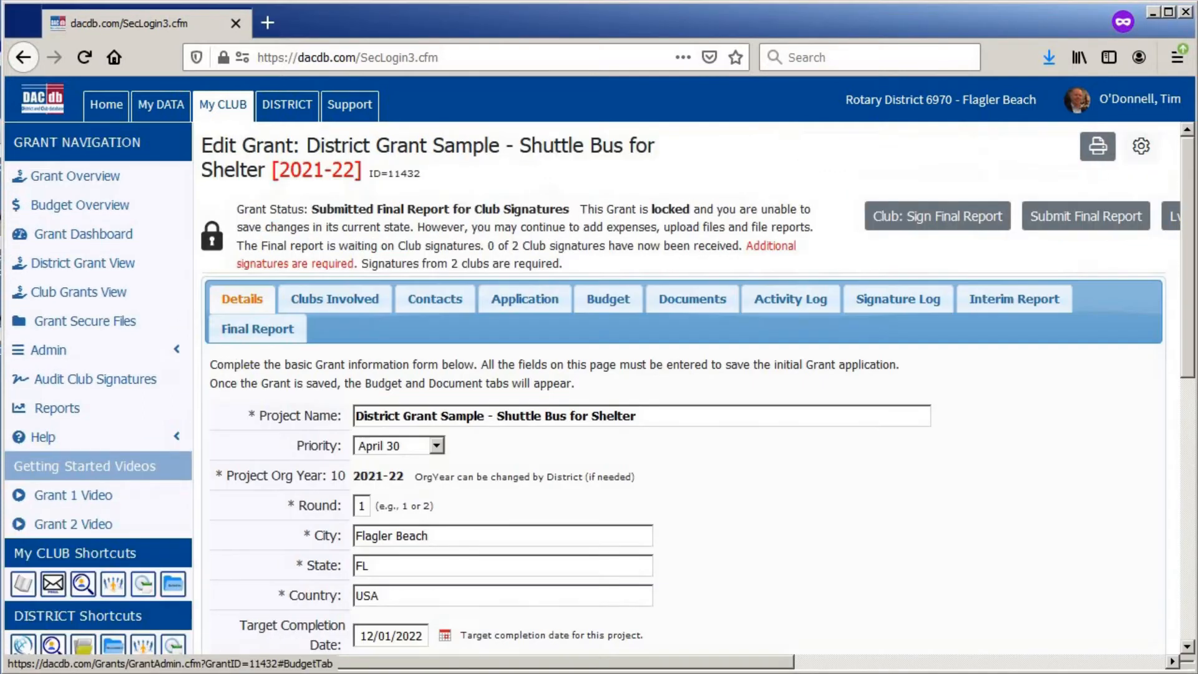
left_click(697, 303)
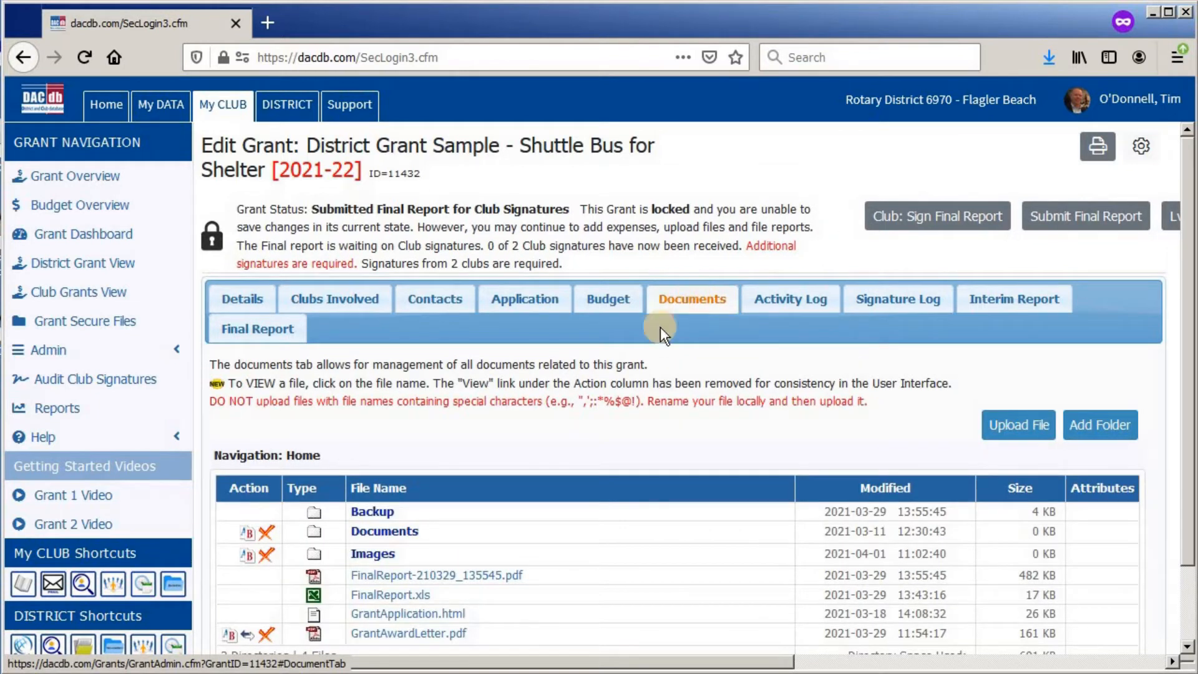
left_click(372, 554)
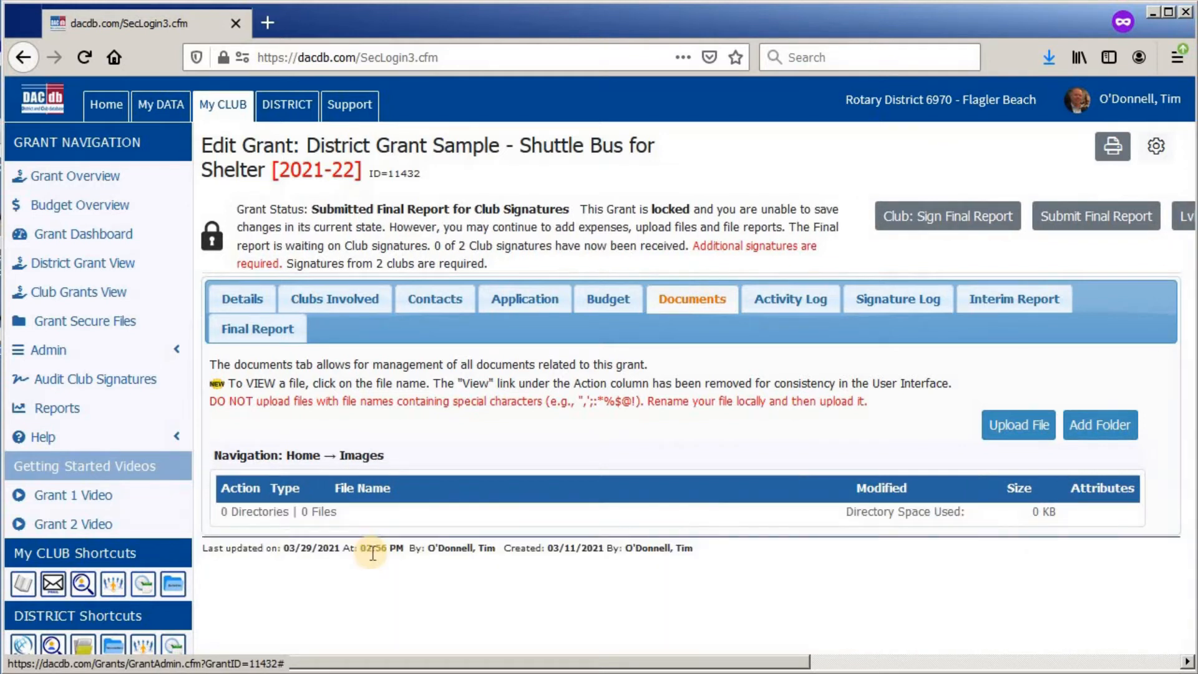
- Upload photo_van.jpg from the local SamplePics folder to the grant's Images folder
left_click(1020, 427)
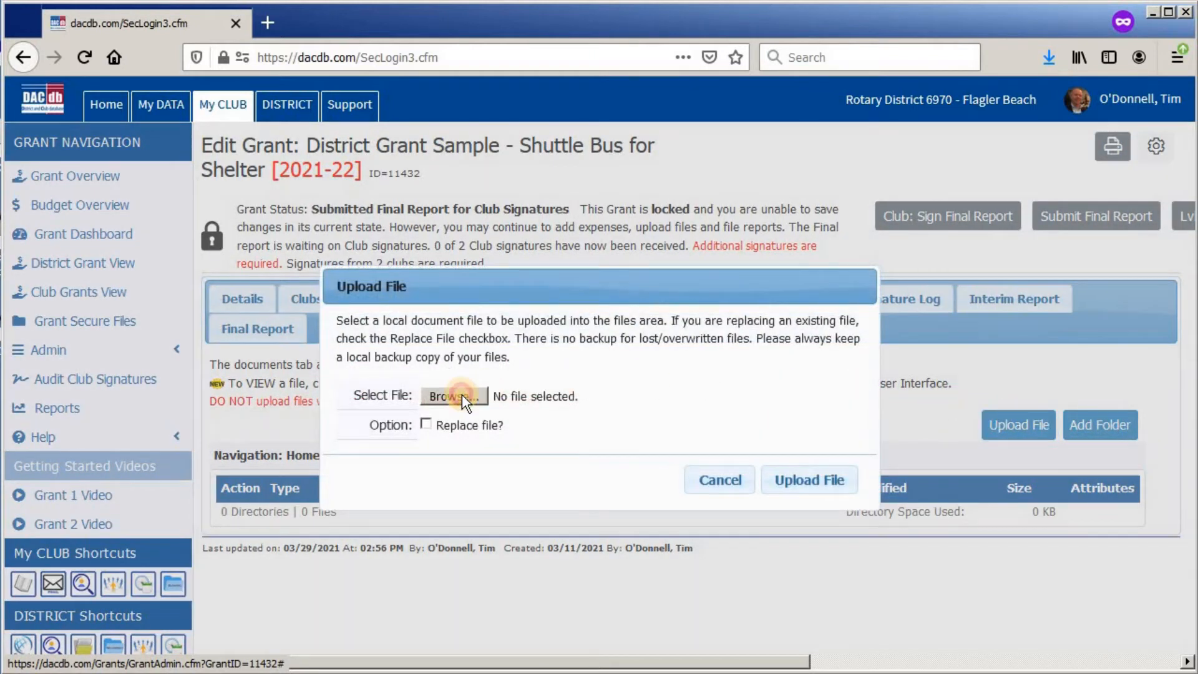
left_click(462, 395)
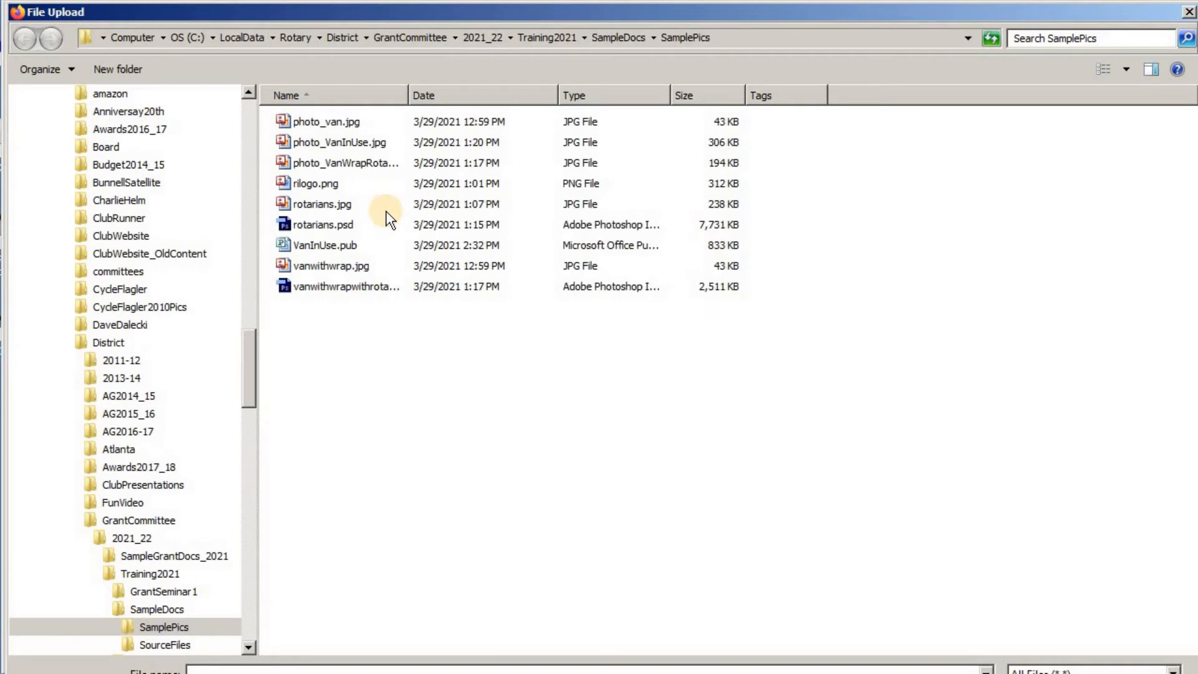
double_click(321, 122)
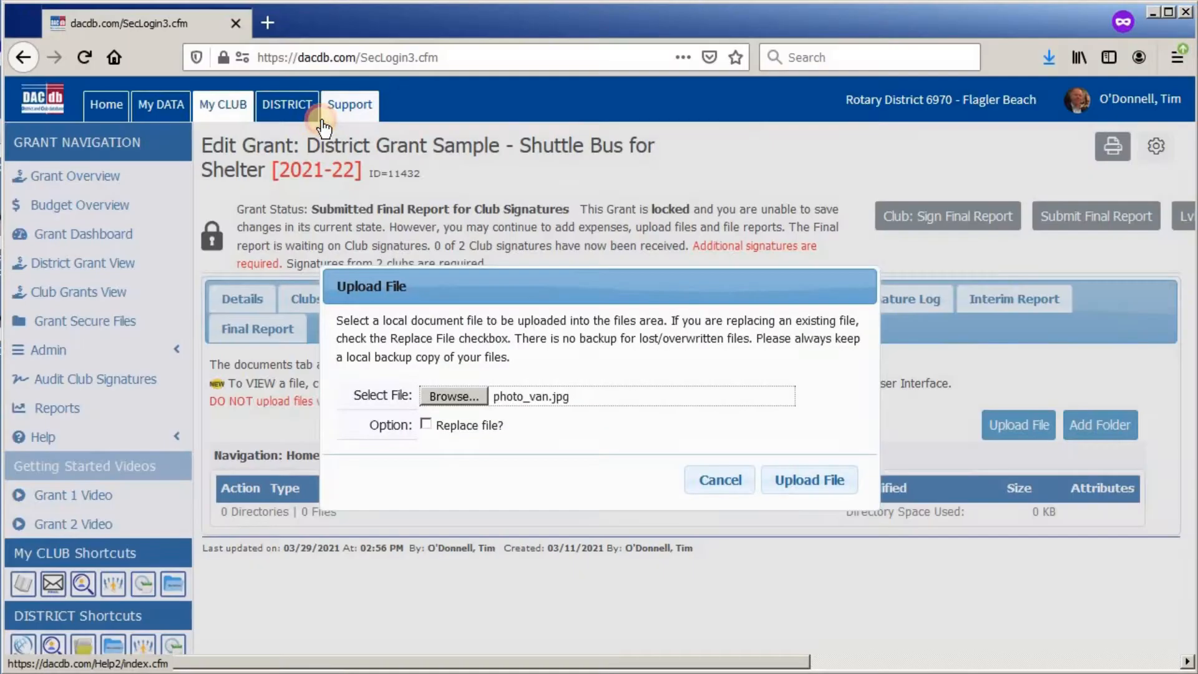
left_click(806, 482)
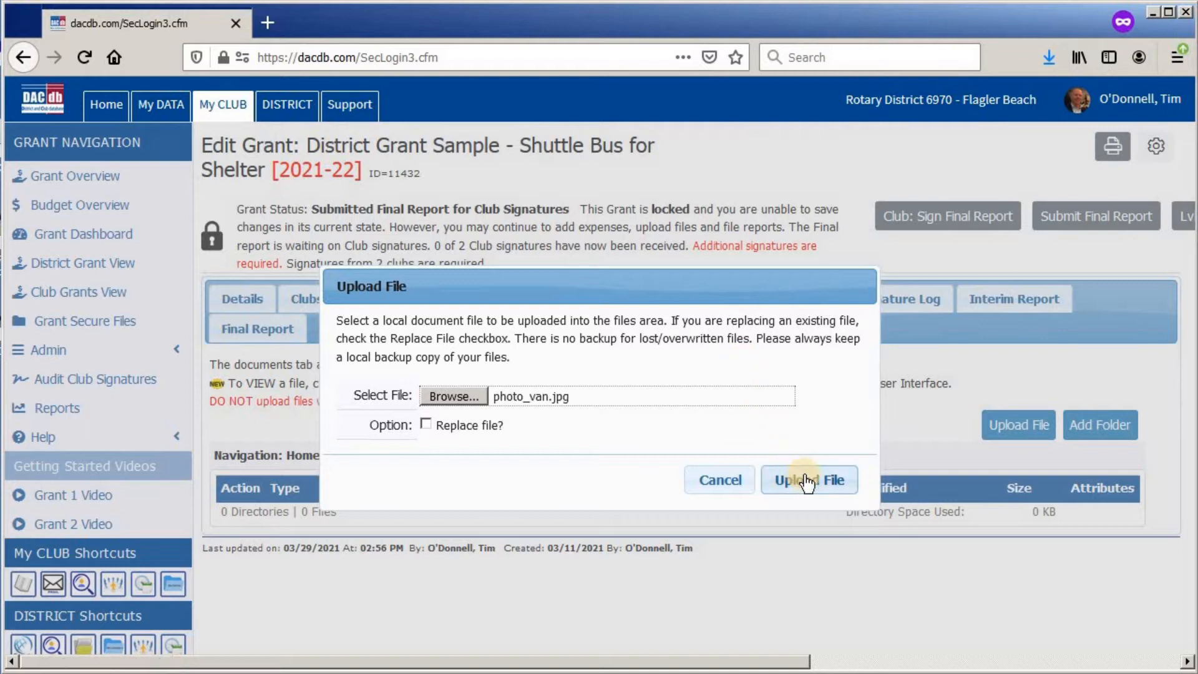
left_click(807, 478)
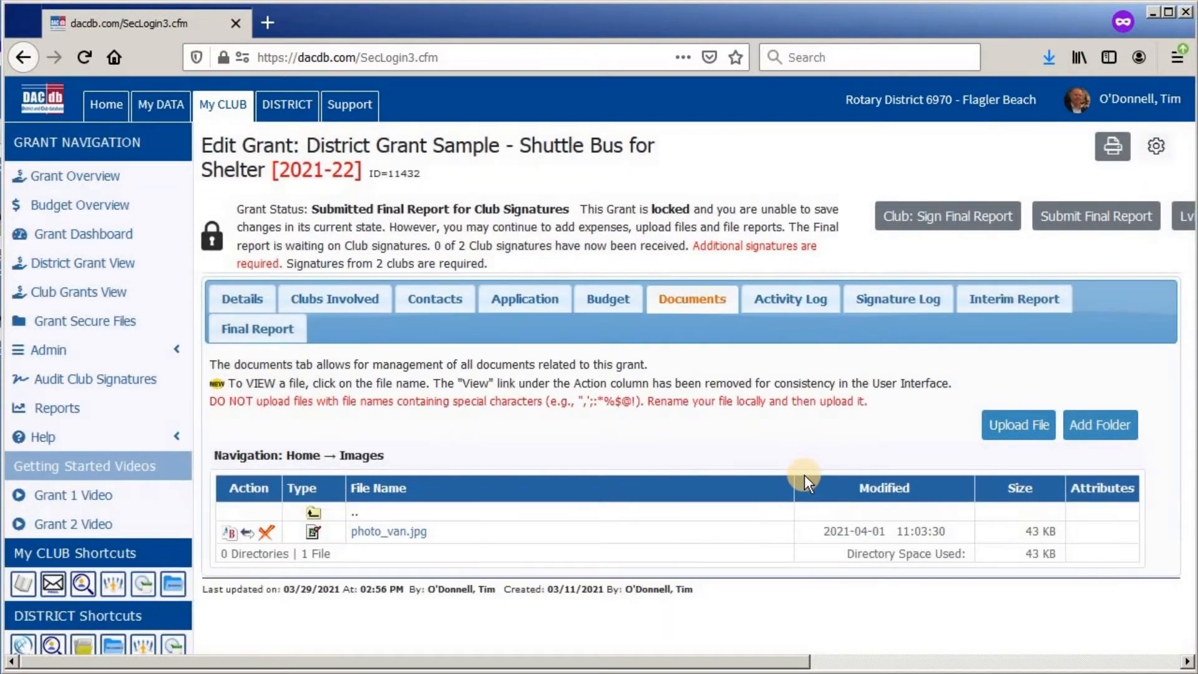
- Upload photo_VanInUse.jpg from SamplePics to the grant's Images folder
left_click(1026, 432)
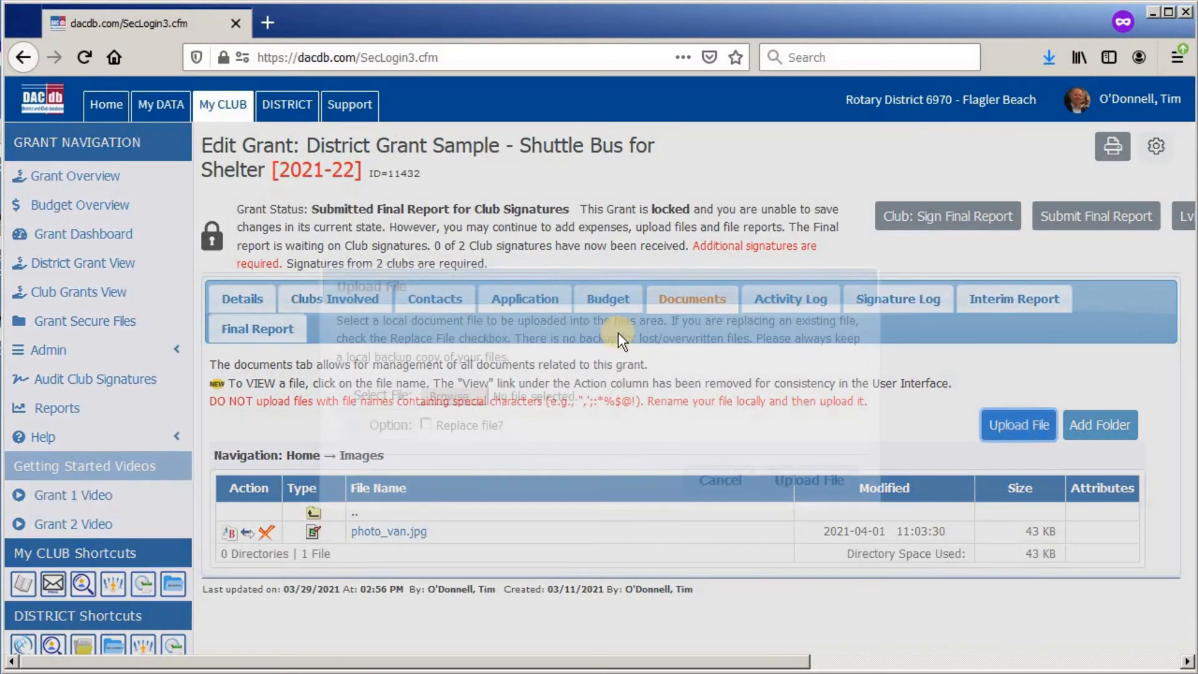
left_click(458, 396)
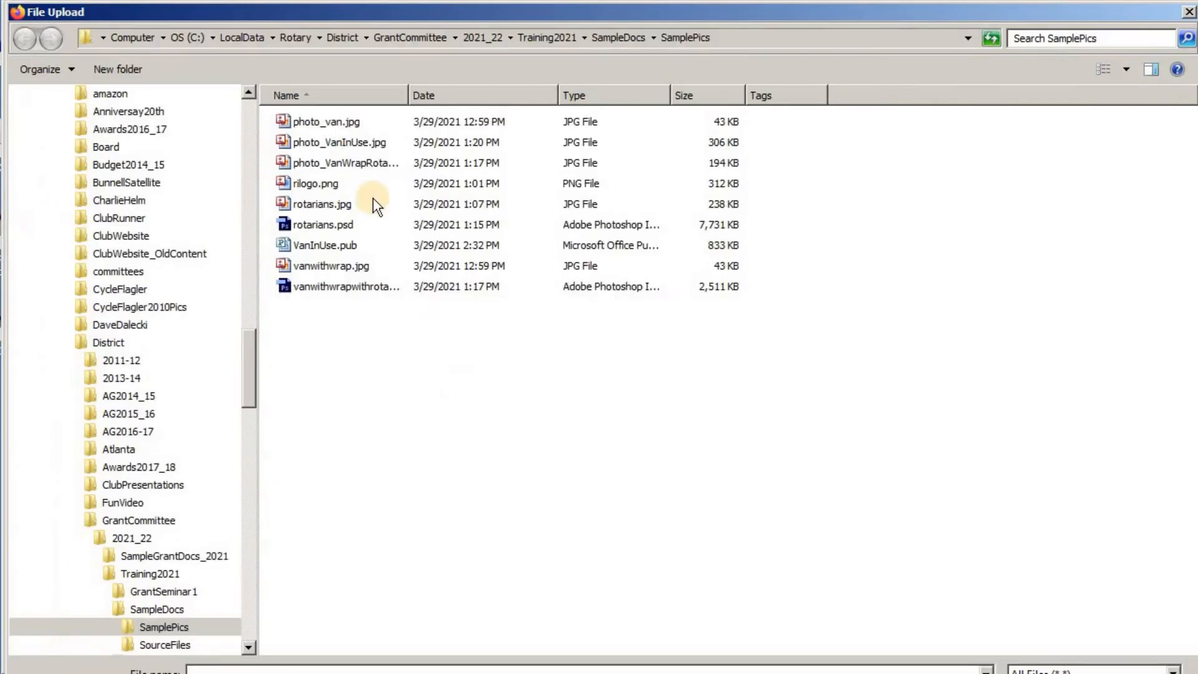
double_click(326, 141)
left_click(786, 480)
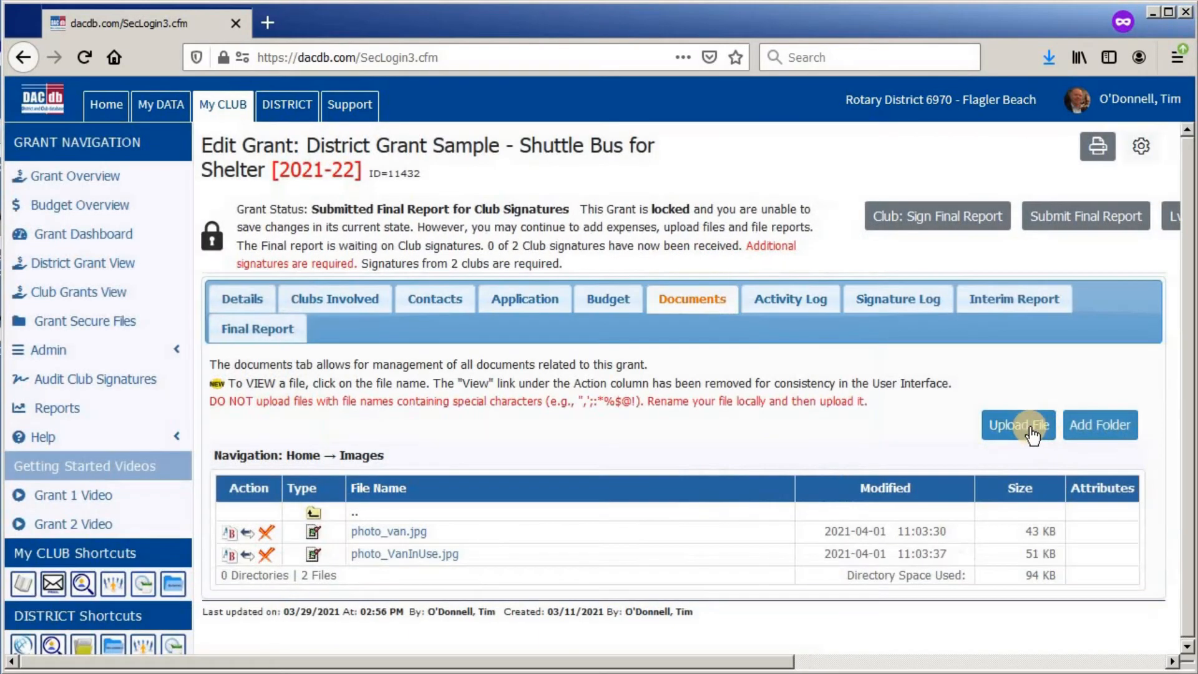
- Upload photo_VanWrapRotarians.jpg to the grant's Images folder and return to the Home document folder
left_click(1027, 429)
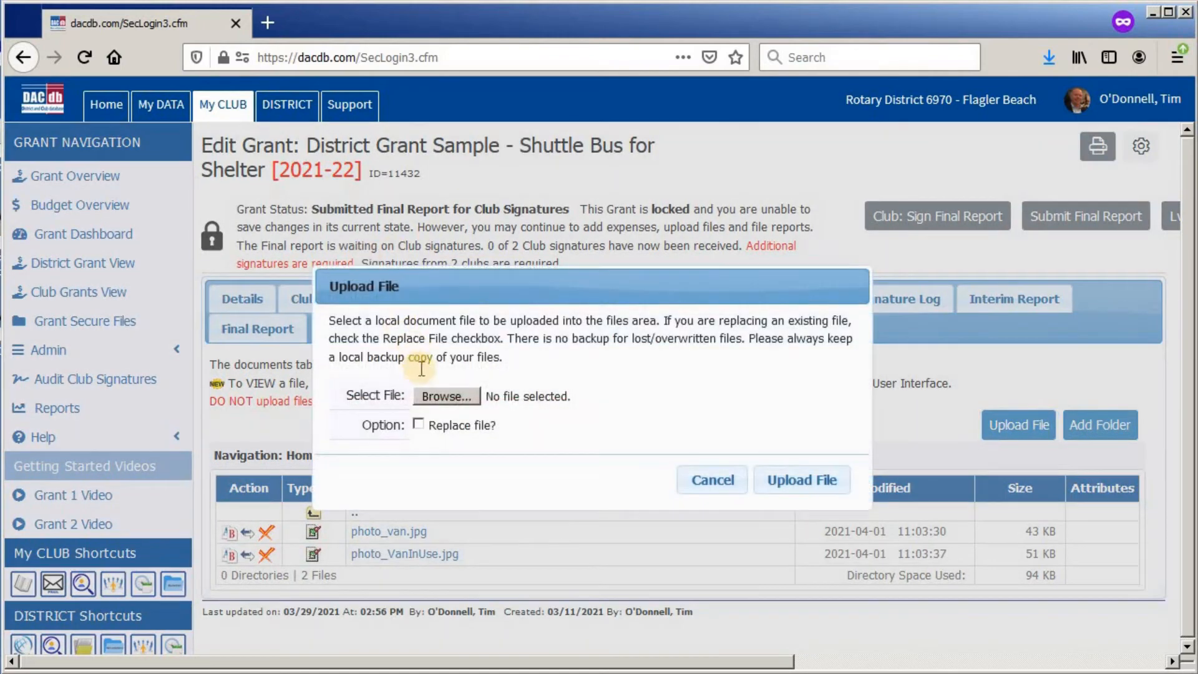
left_click(450, 397)
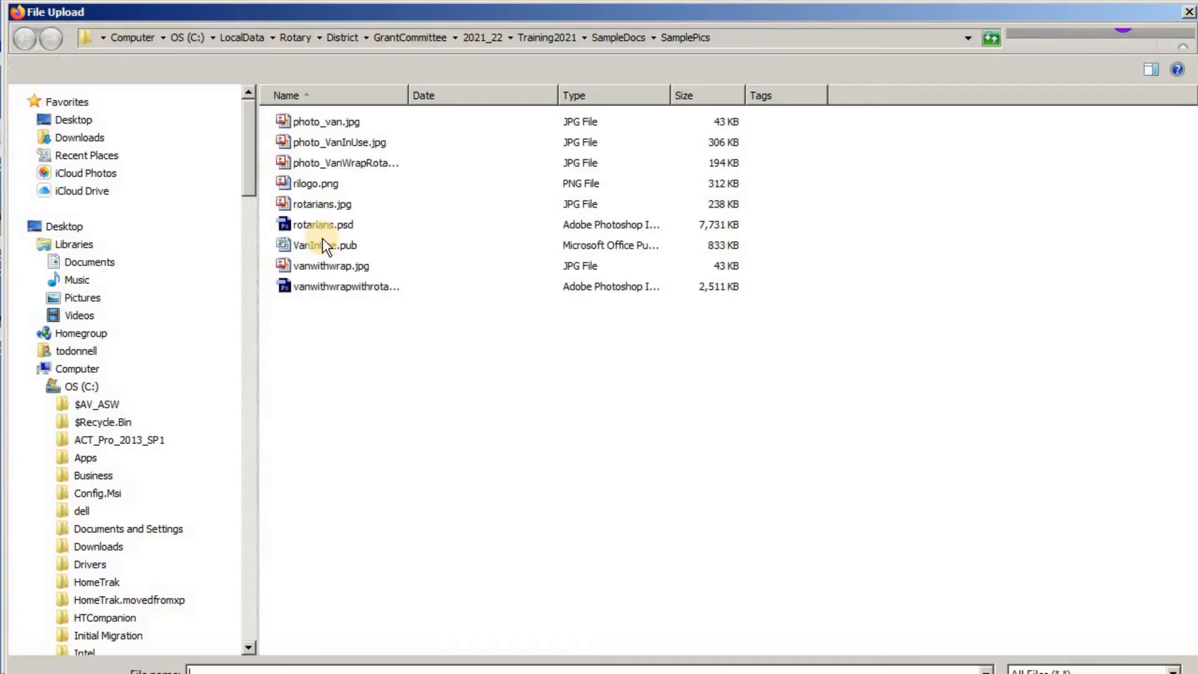
left_click(316, 163)
double_click(316, 163)
left_click(806, 479)
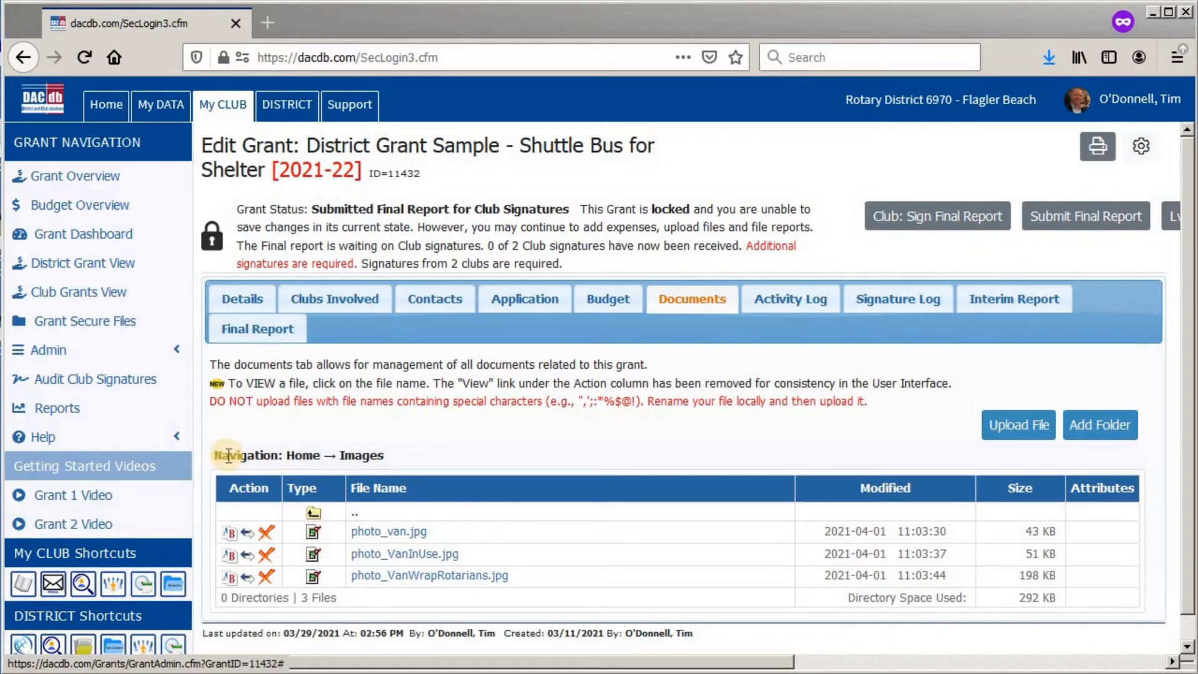
left_click(305, 458)
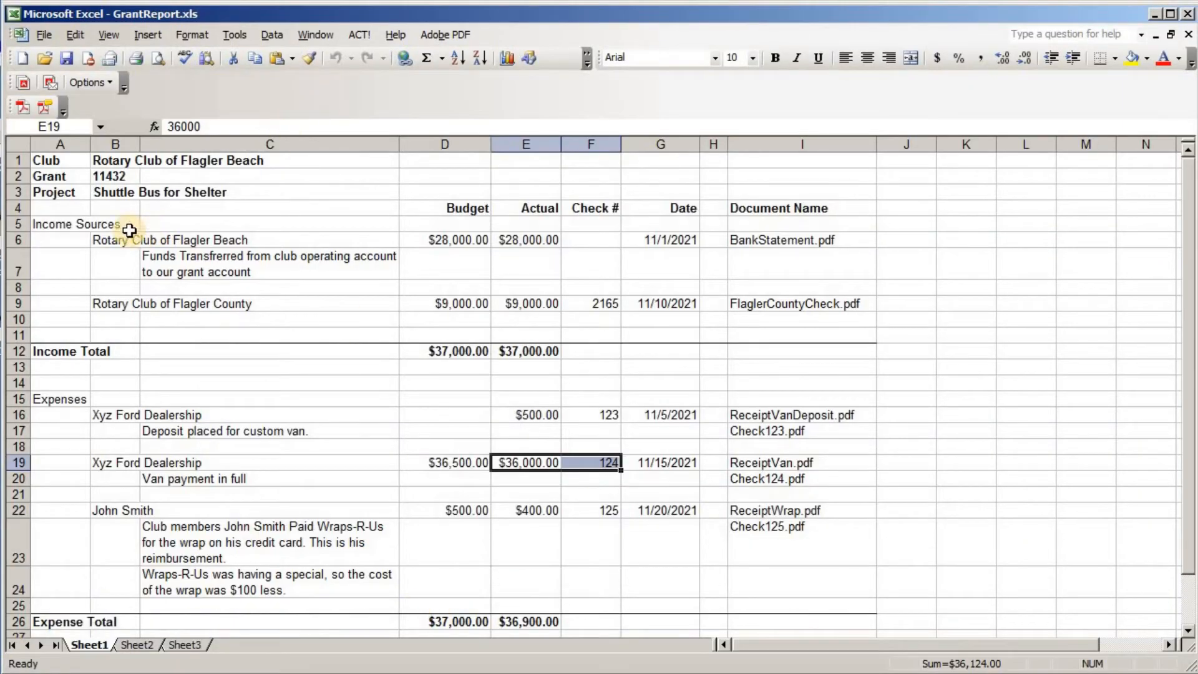
- Switch to GrantReport.xls in Excel and review the club and grant header, income source amounts and their supporting document names
left_click(55, 162)
left_click_drag(55, 162, 244, 160)
left_click_drag(65, 180, 105, 181)
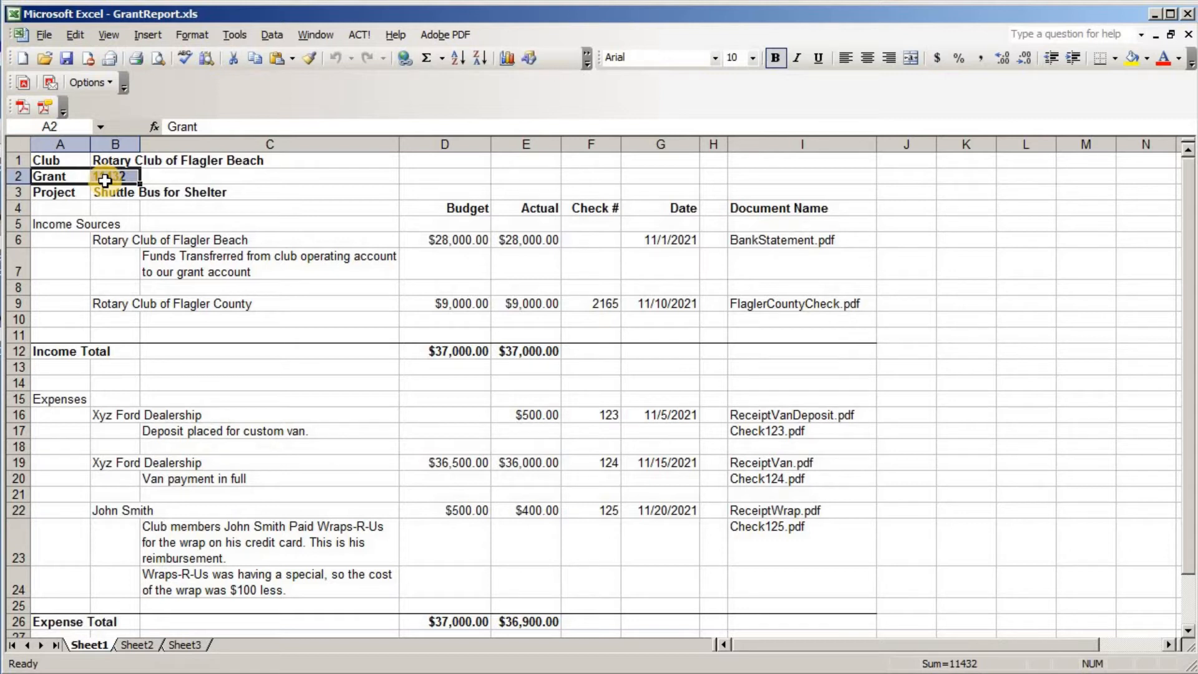
left_click(442, 241)
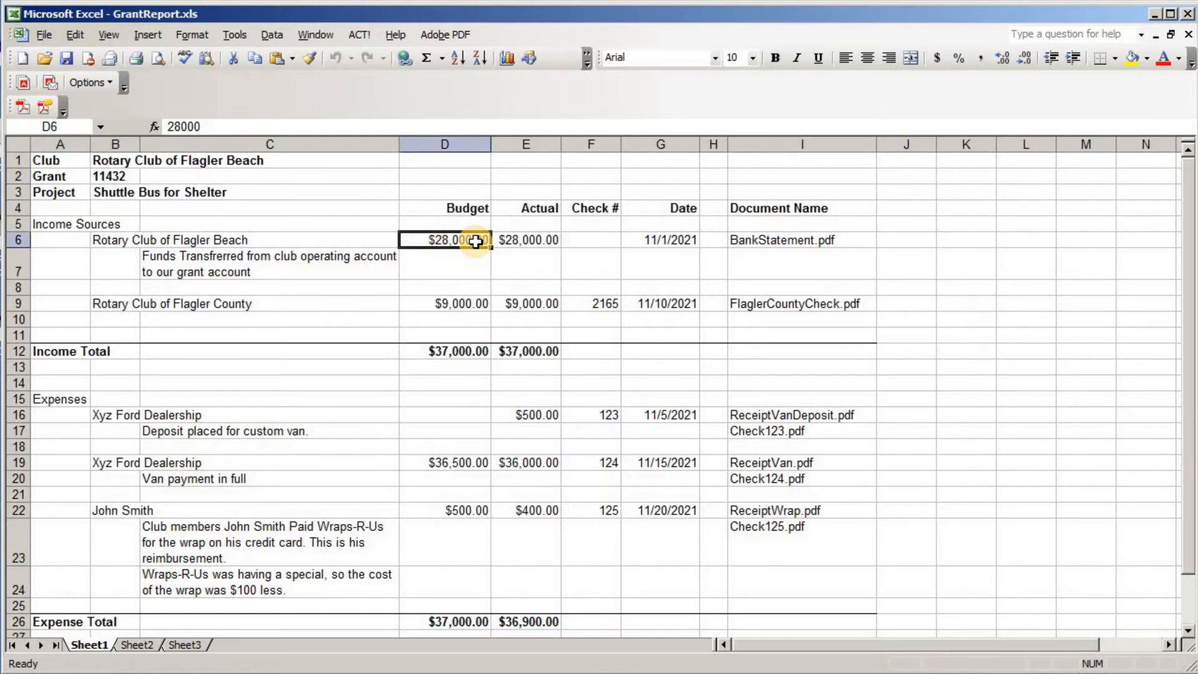
left_click(788, 240)
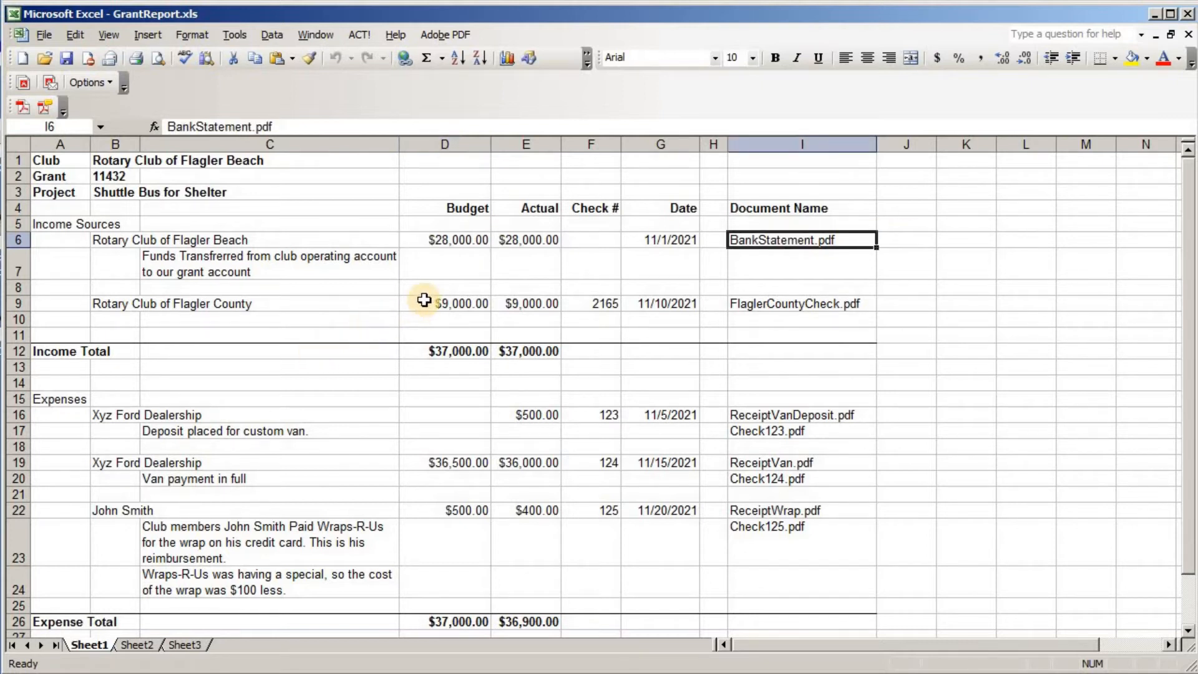
left_click(468, 304)
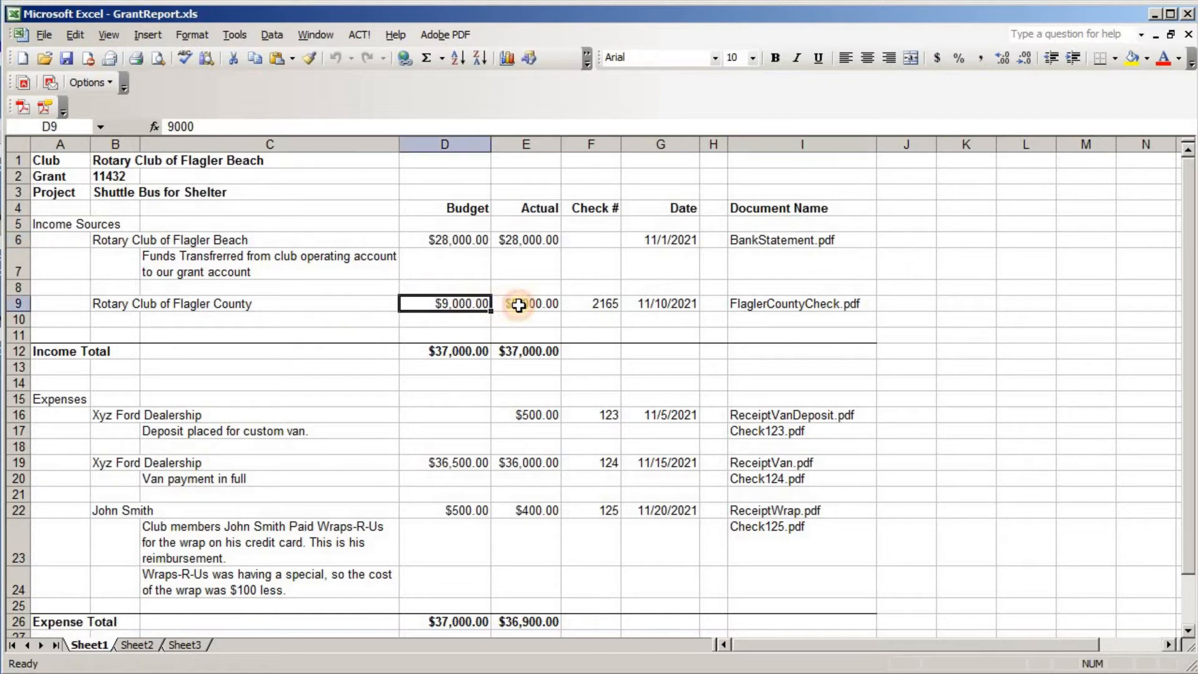
left_click(513, 304, "shift")
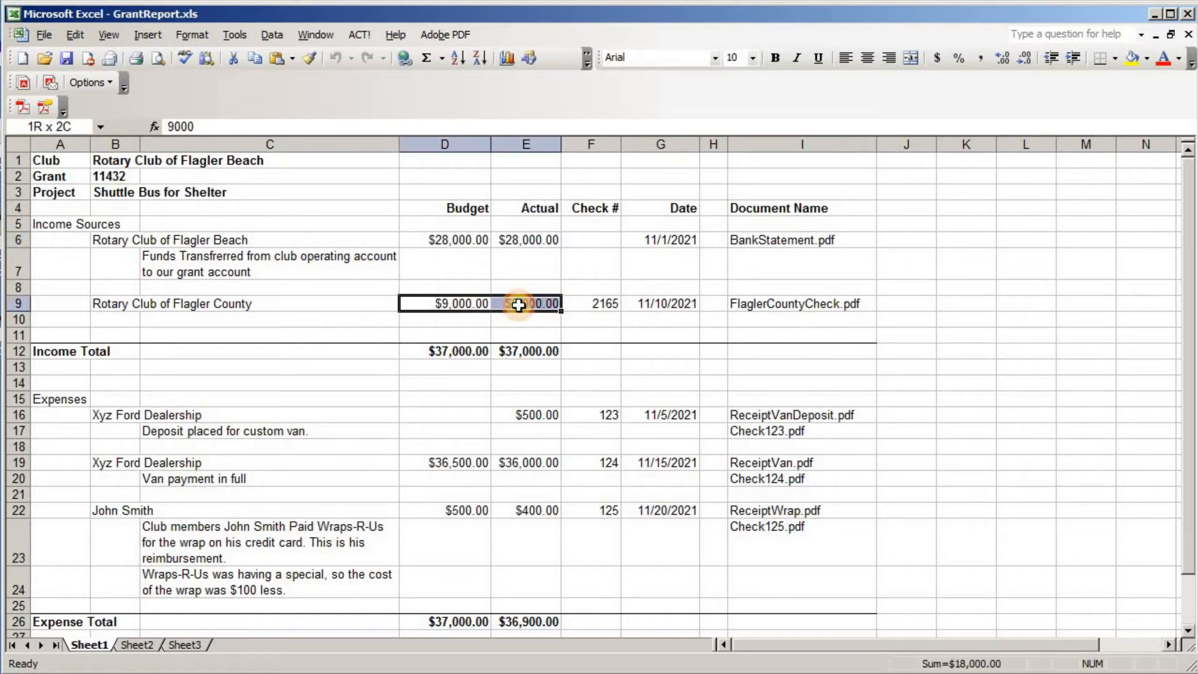
left_click(801, 305)
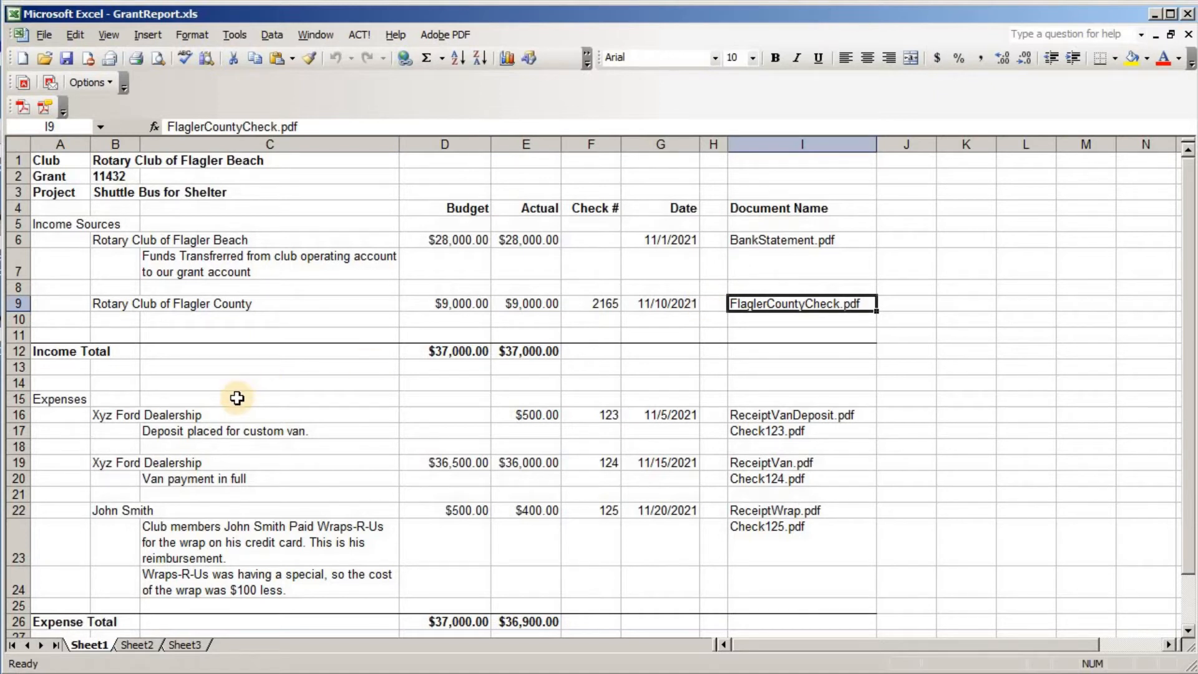
- Review the van deposit, van payment and wrap reimbursement expenses with their checks, receipts and explanatory notes in the grant report
left_click(536, 415)
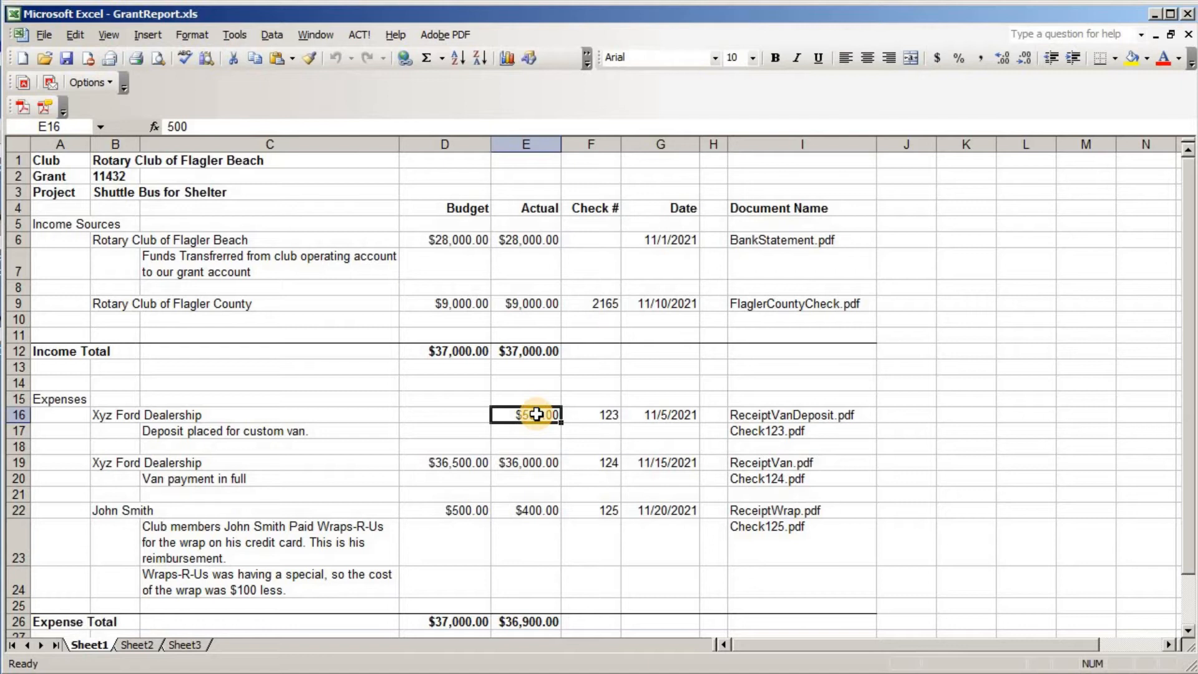
left_click(603, 413)
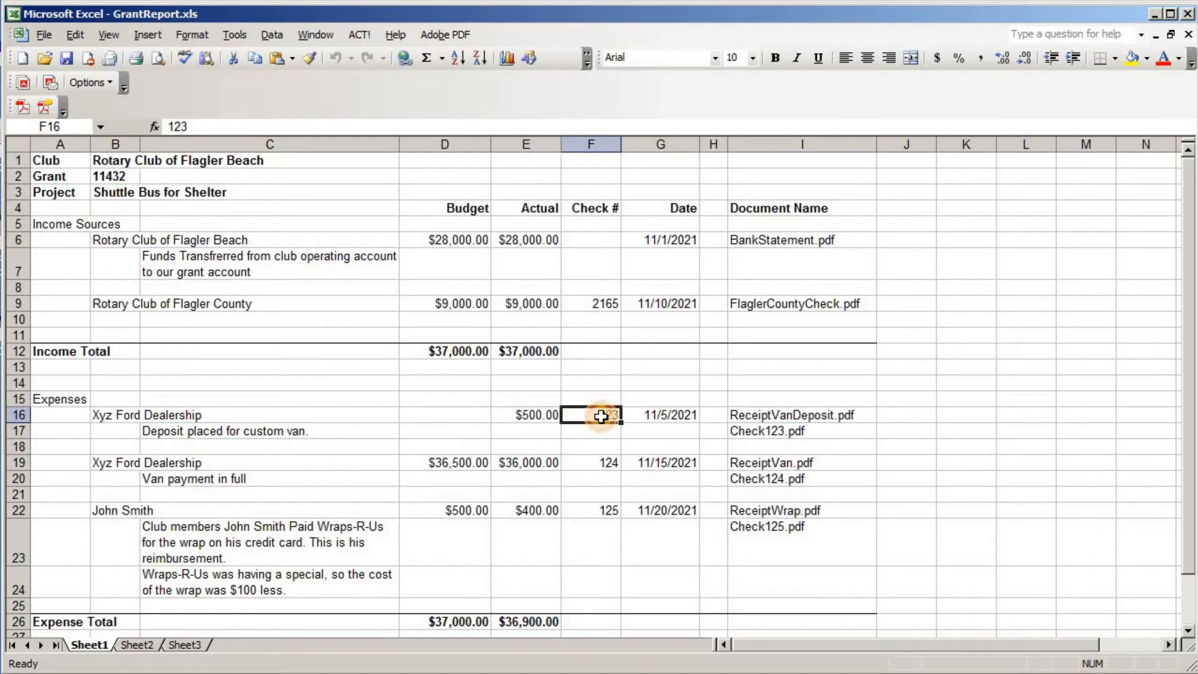
left_click(806, 417)
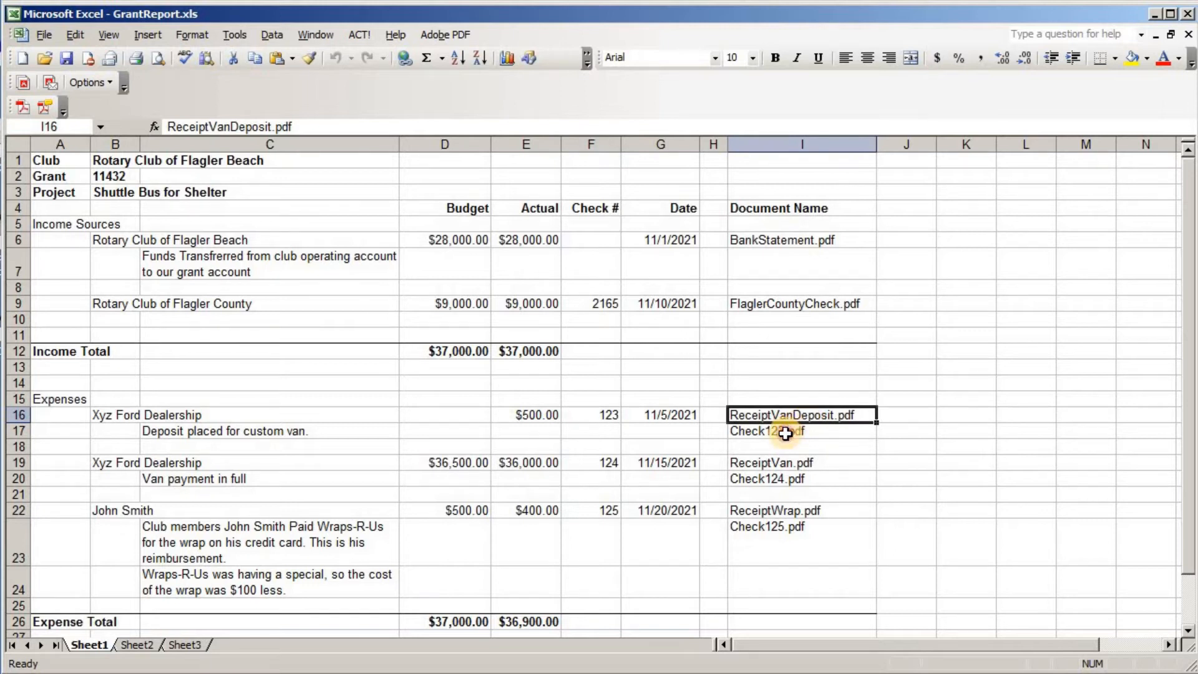
left_click(785, 433)
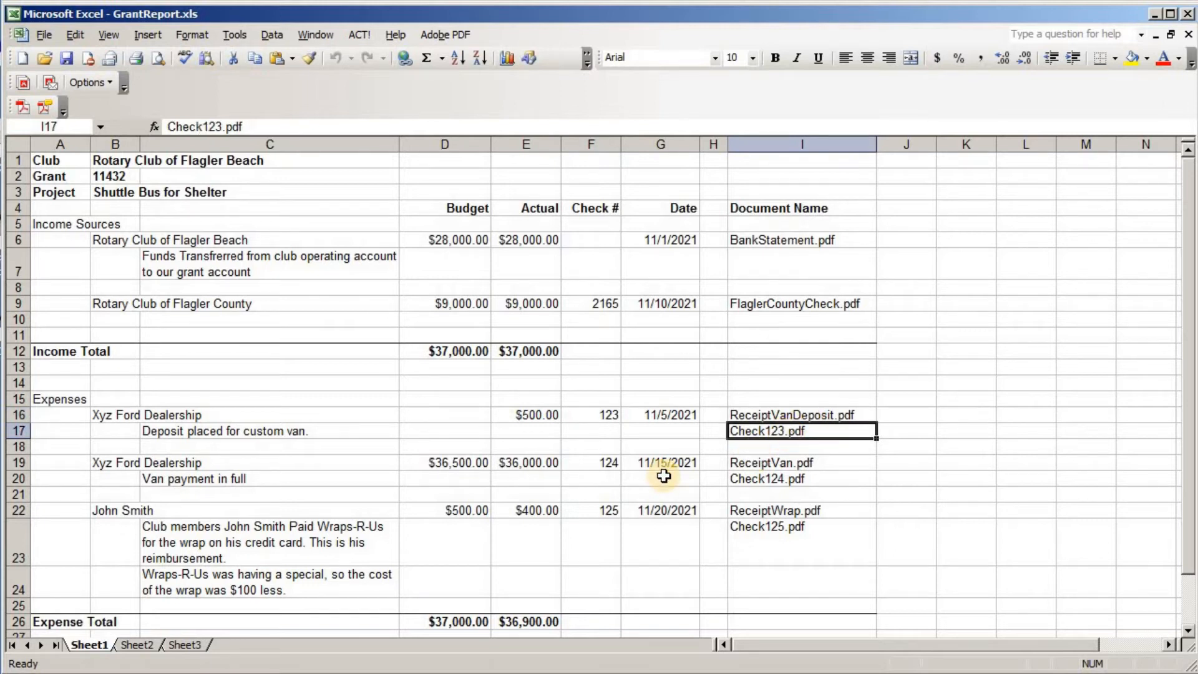
left_click(537, 466)
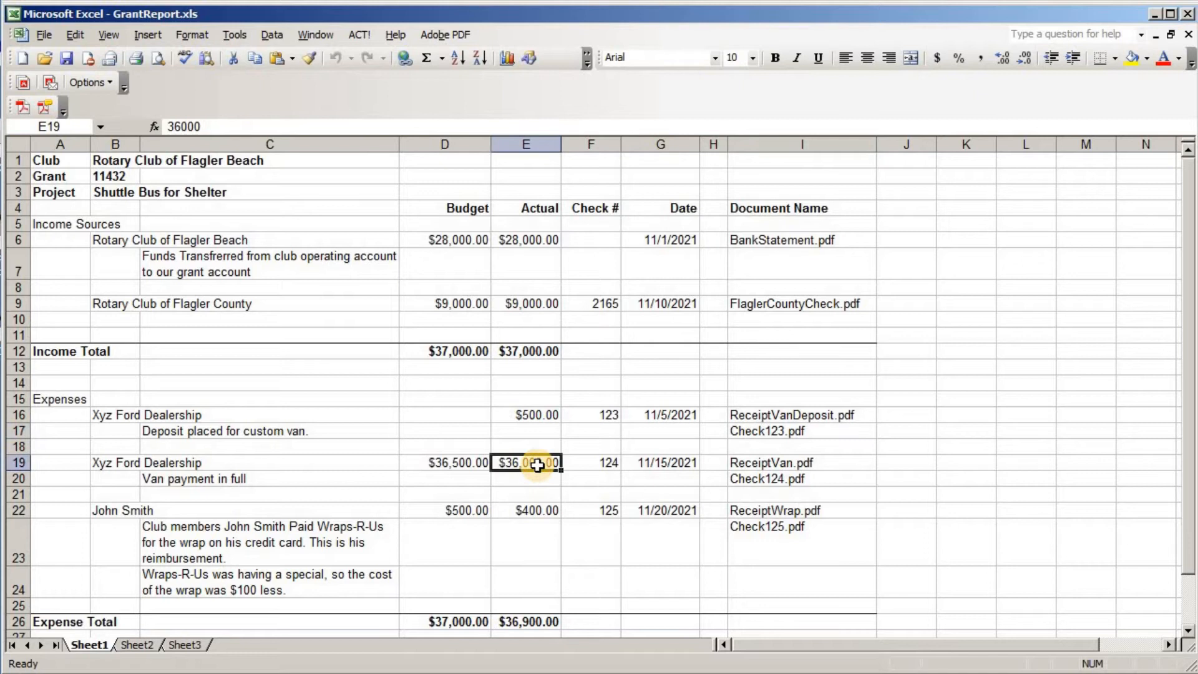
left_click(601, 463)
left_click_drag(770, 463, 768, 478)
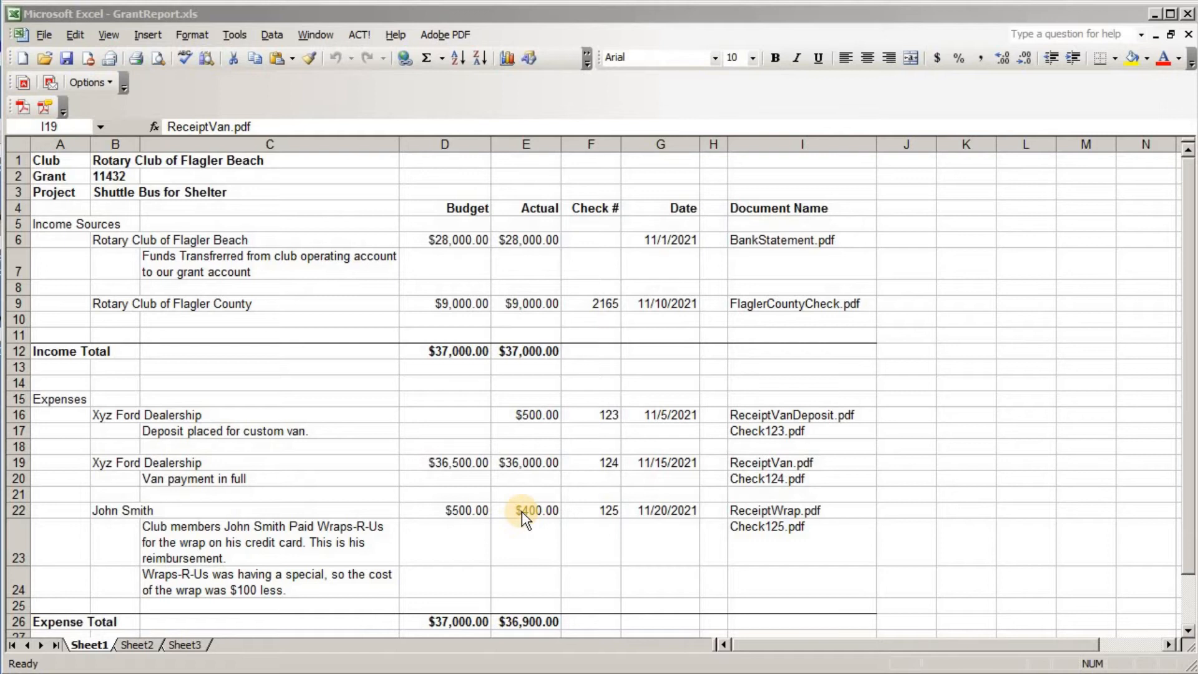
left_click(773, 511)
left_click(772, 511)
left_click(749, 531)
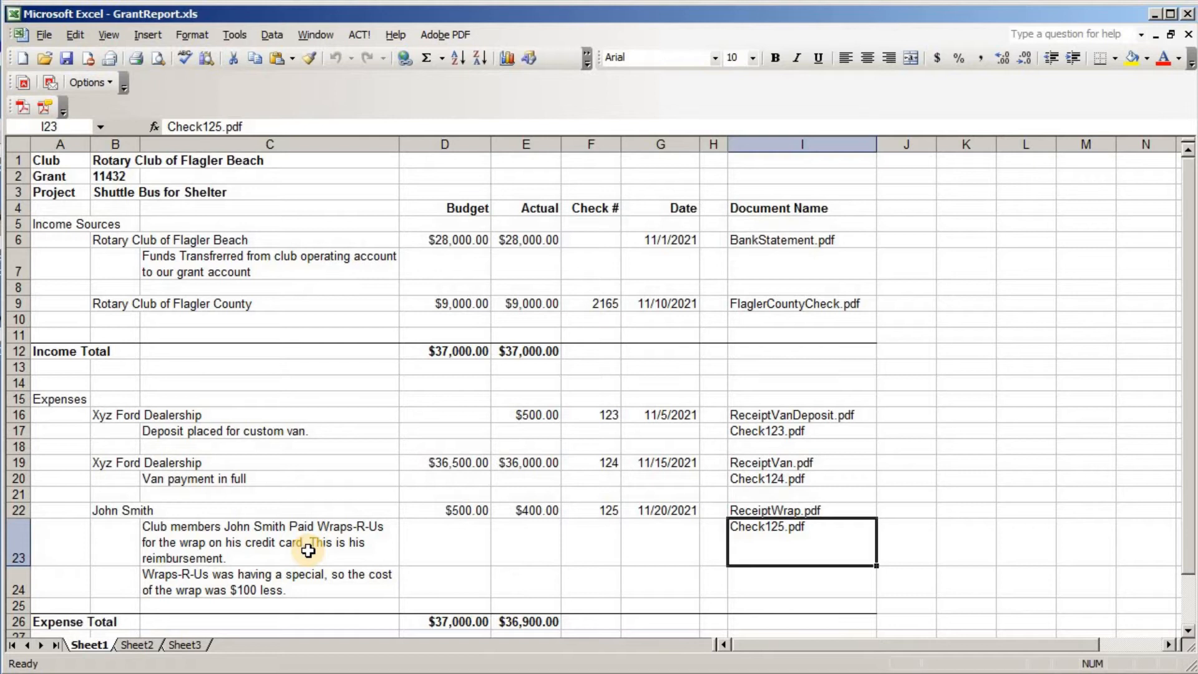
left_click(288, 584)
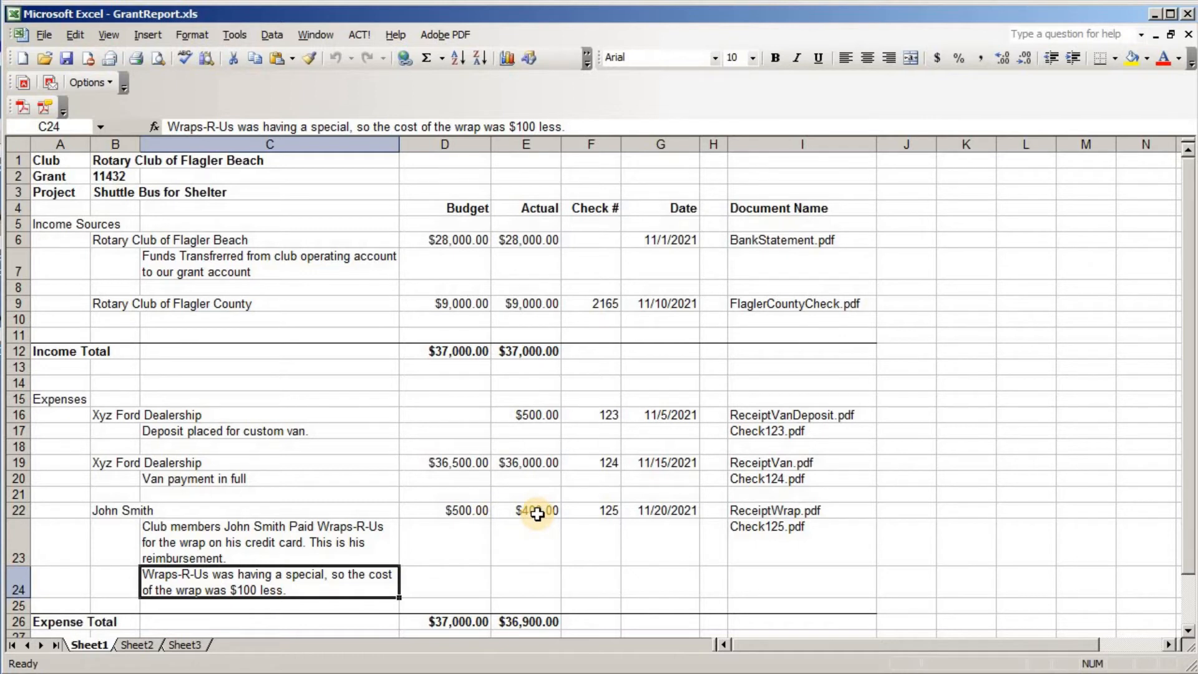
- Switch back to the browser and upload GrantReport.xls from the SampleDocs folder to the grant's Home document folder
left_click(1152, 11)
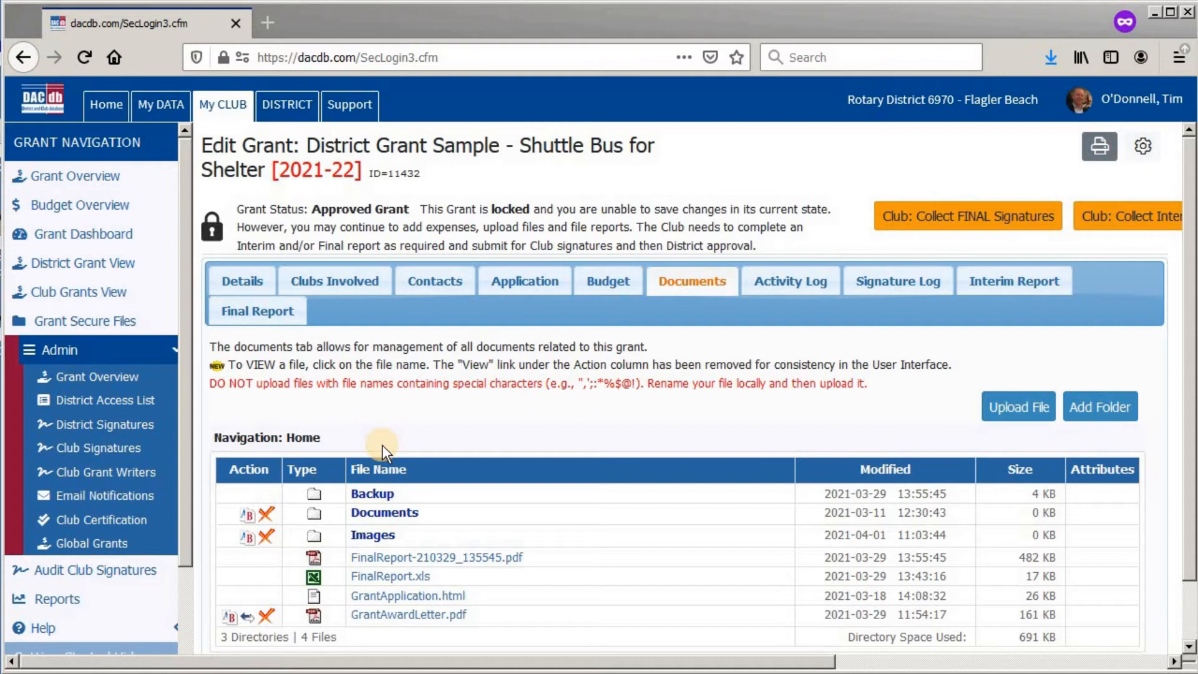
left_click(1022, 412)
left_click(451, 397)
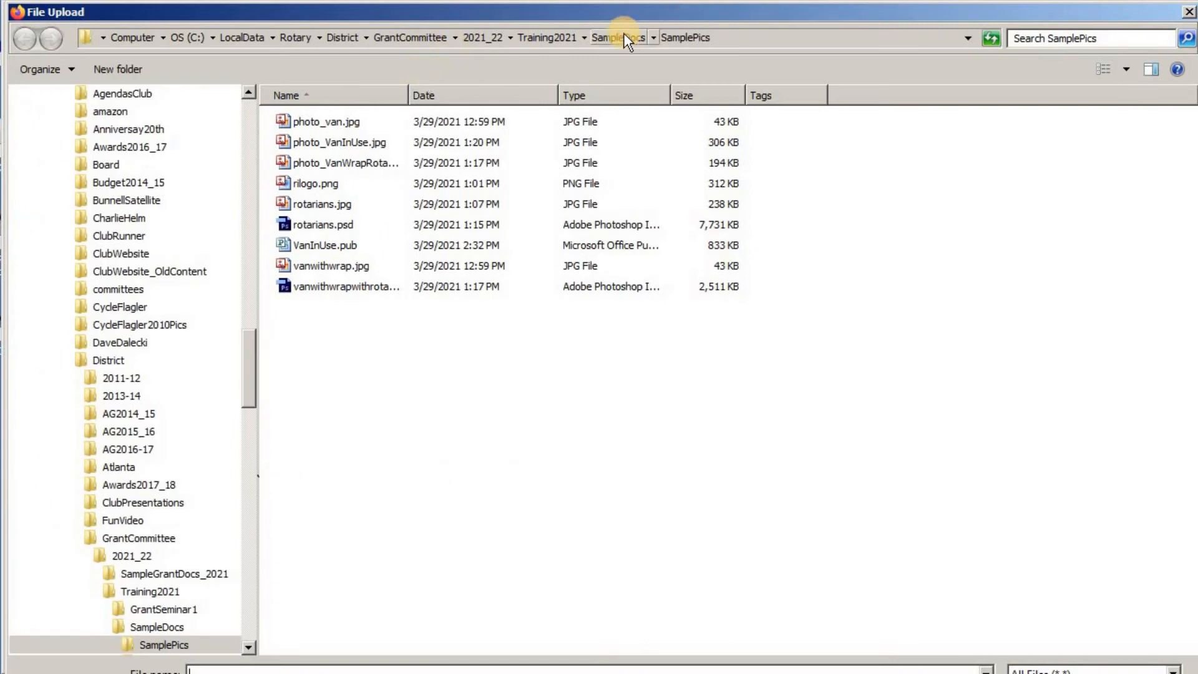
left_click(618, 38)
double_click(316, 350)
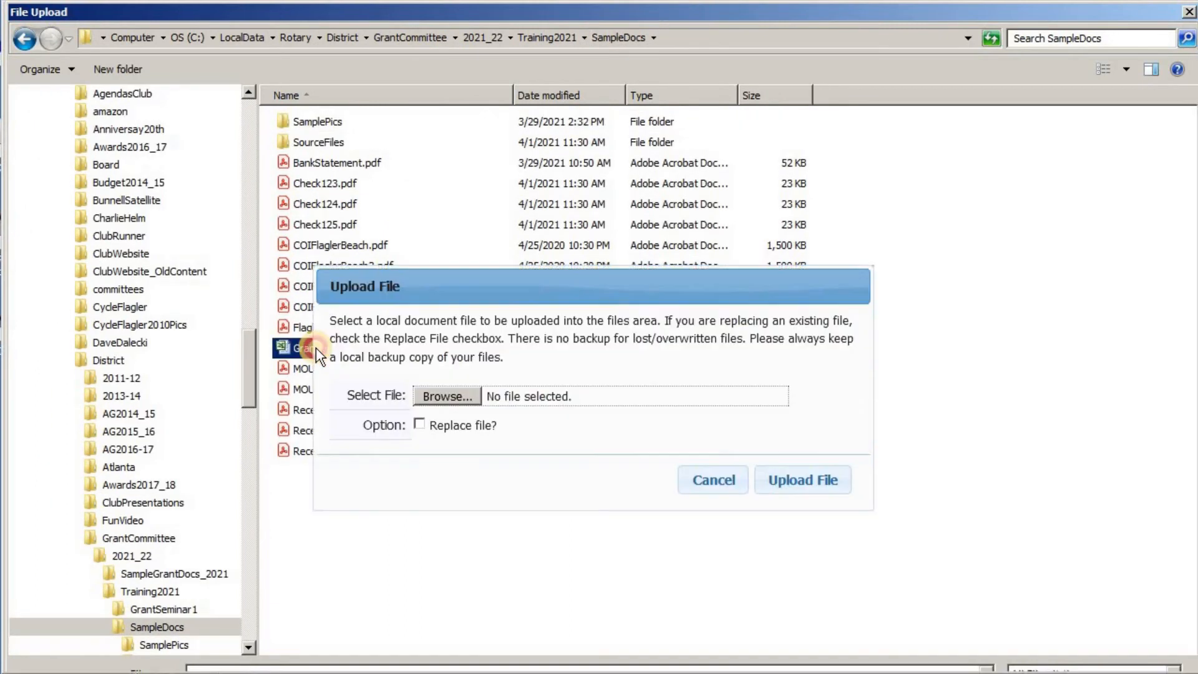
left_click(791, 480)
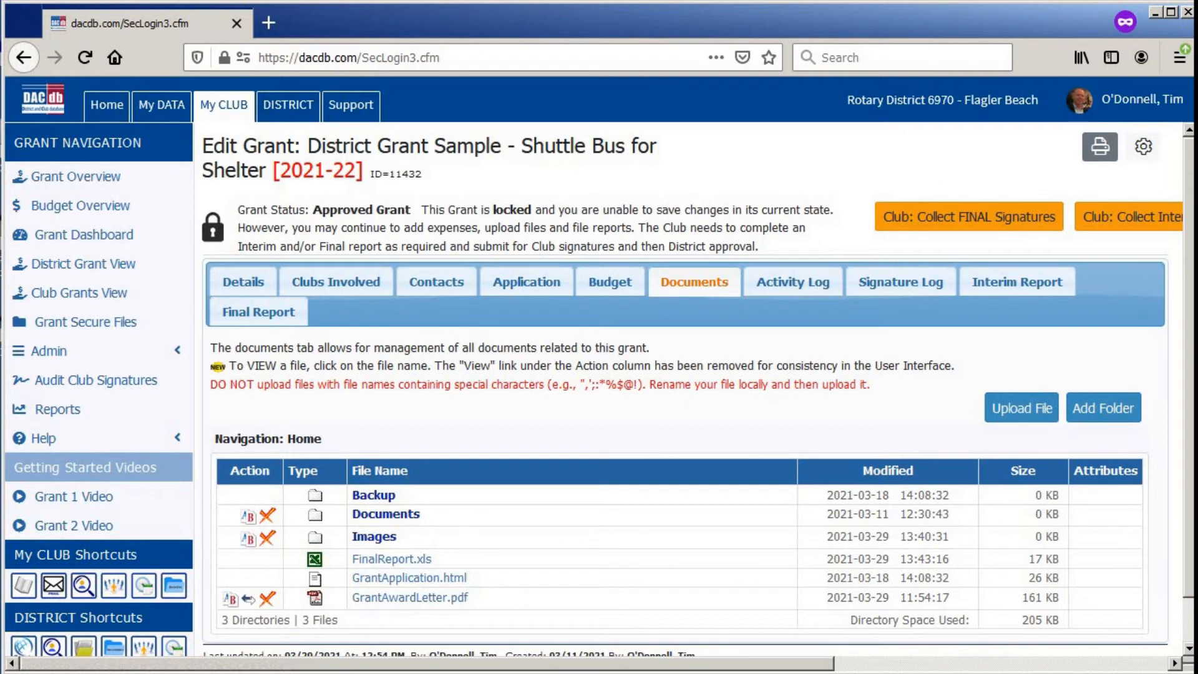
- Switch to Acrobat Reader and examine the summary, deposits and checks in BankStatement.pdf
left_click(301, 673)
left_click(301, 672)
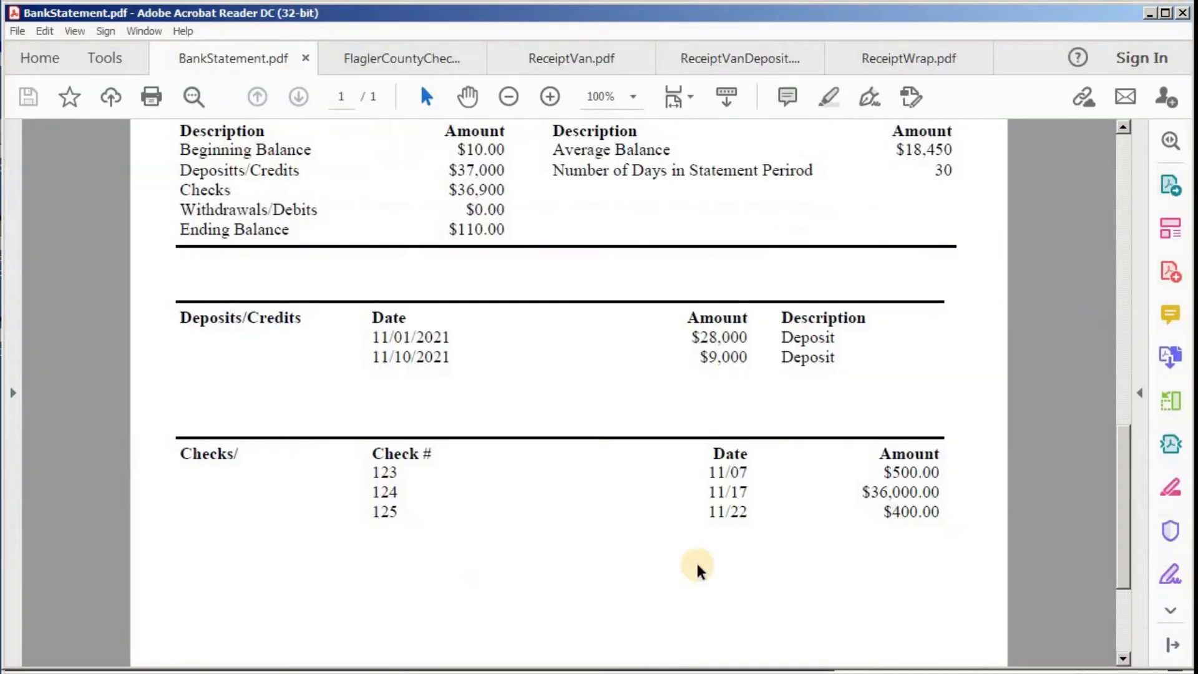
mouse_move(1124, 460)
left_mouse_down()
mouse_move(1122, 382)
mouse_move(1122, 456)
left_mouse_up()
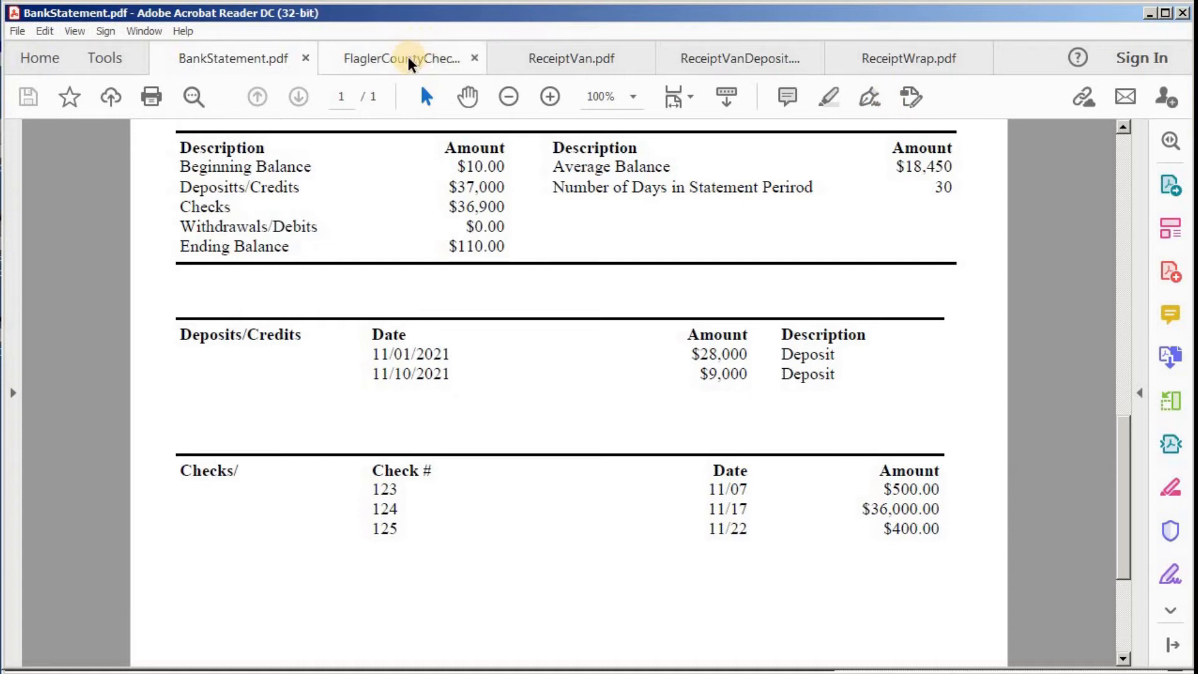
- Review the Flagler County check and the van, van deposit and wrap receipts in the open PDFs
left_click(407, 60)
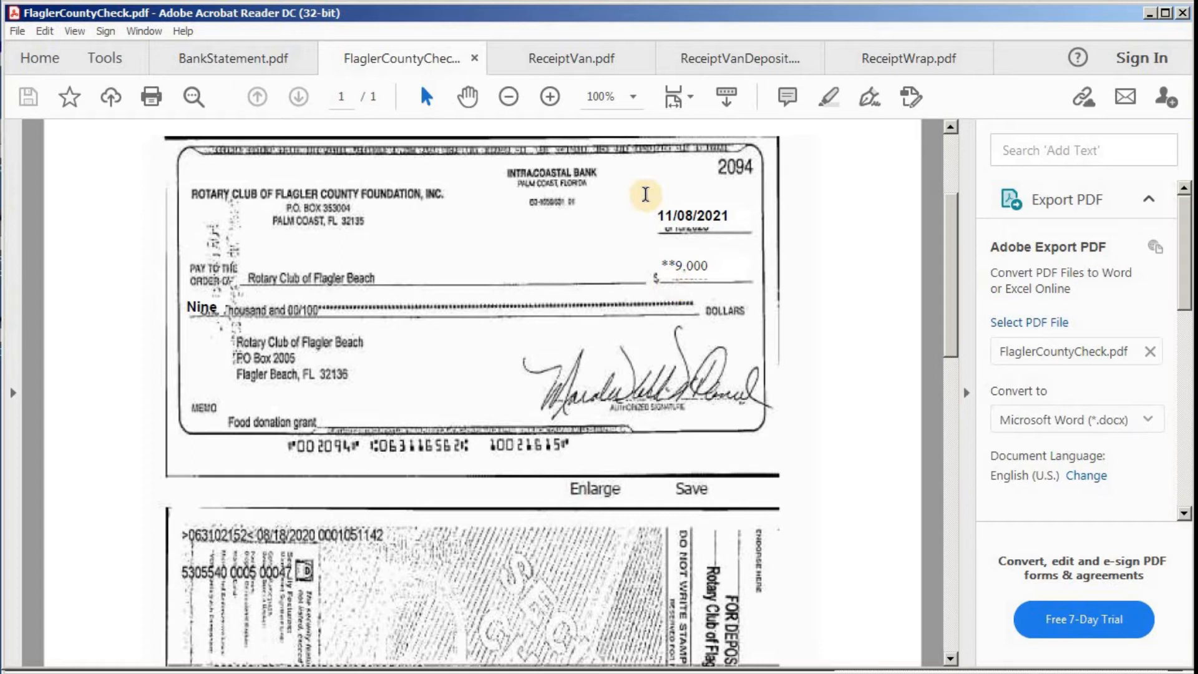
left_click(583, 60)
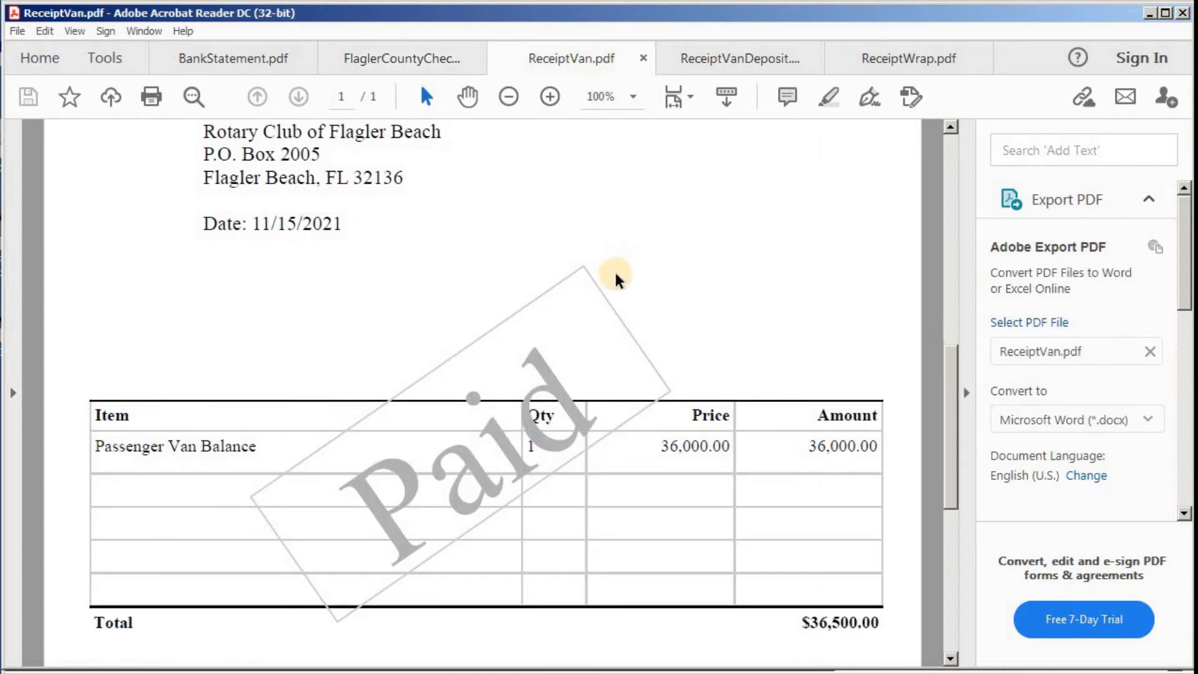
left_click(738, 66)
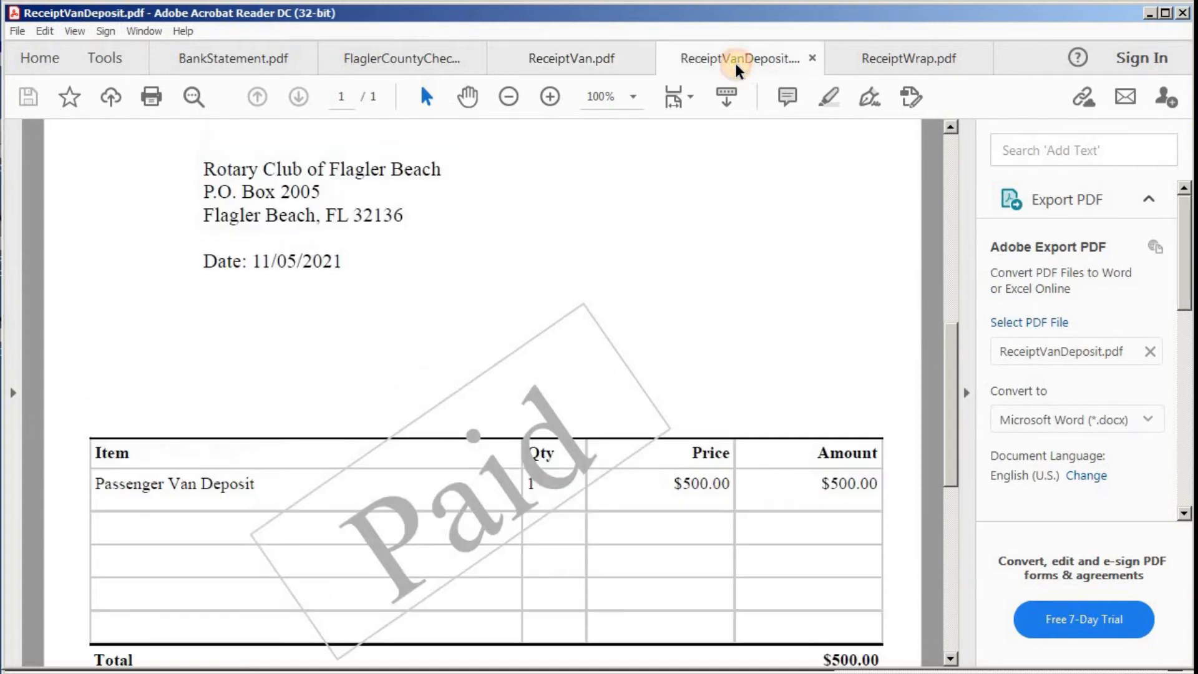
left_click(897, 62)
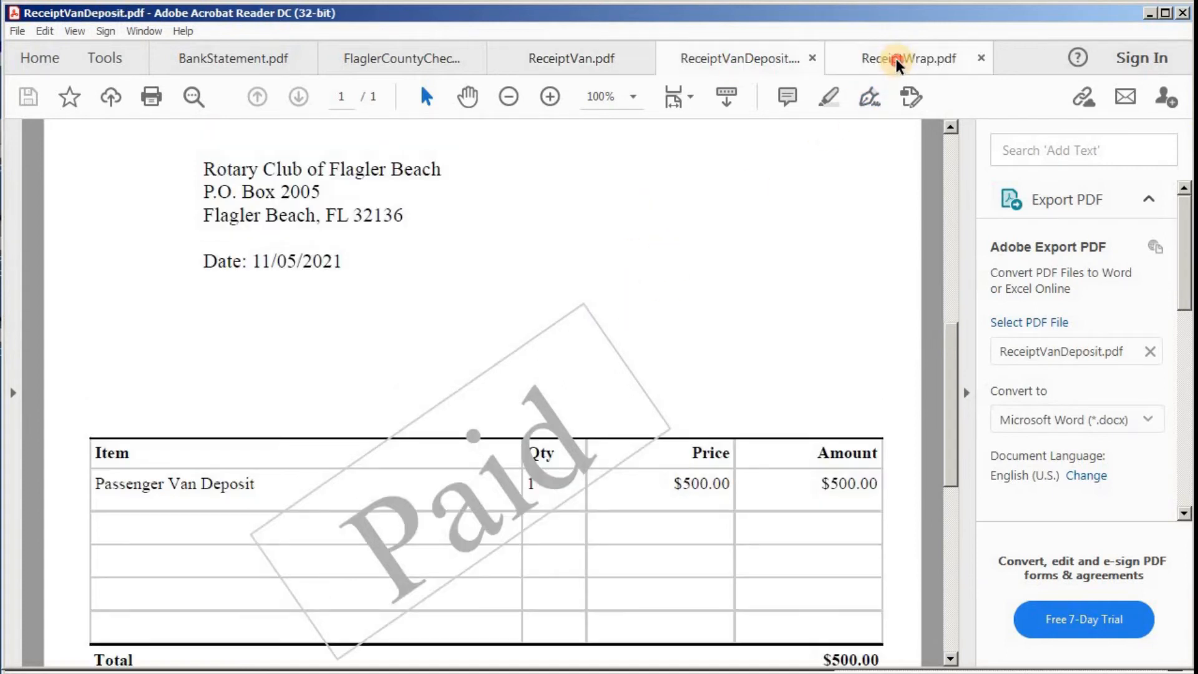
- Return to the browser and check the bank statement, checks, grant report and receipts in the grant's Home document folder
left_click(1150, 13)
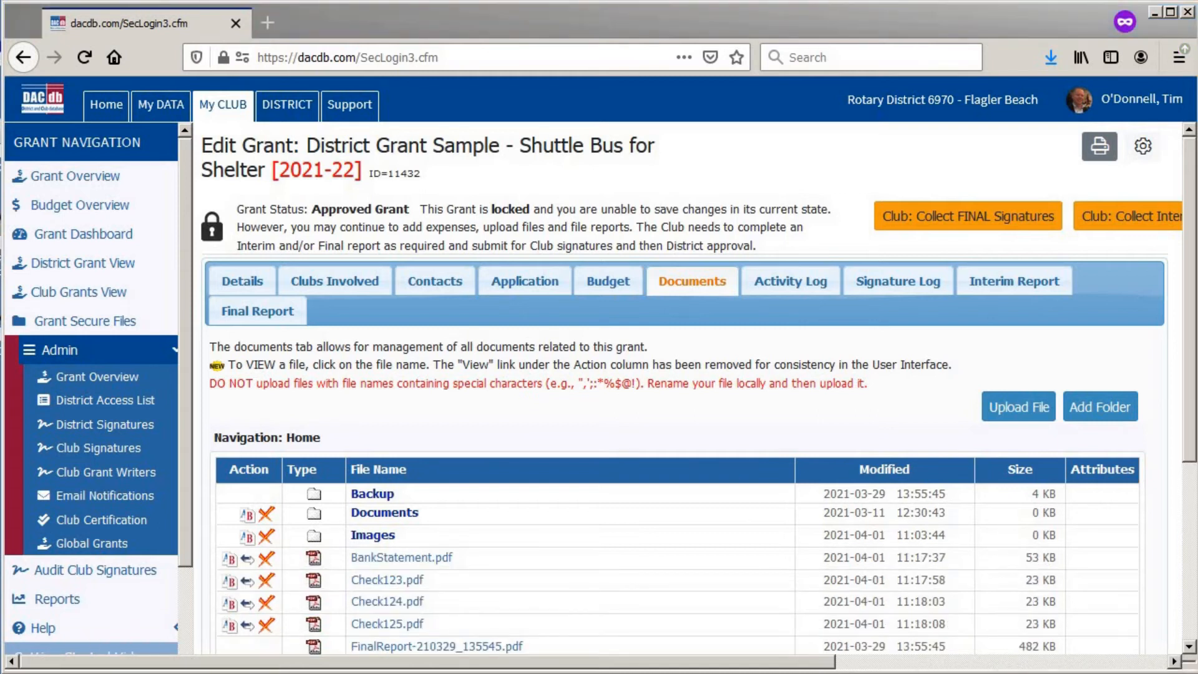
left_click(1193, 321)
left_click_drag(1194, 322, 1185, 499)
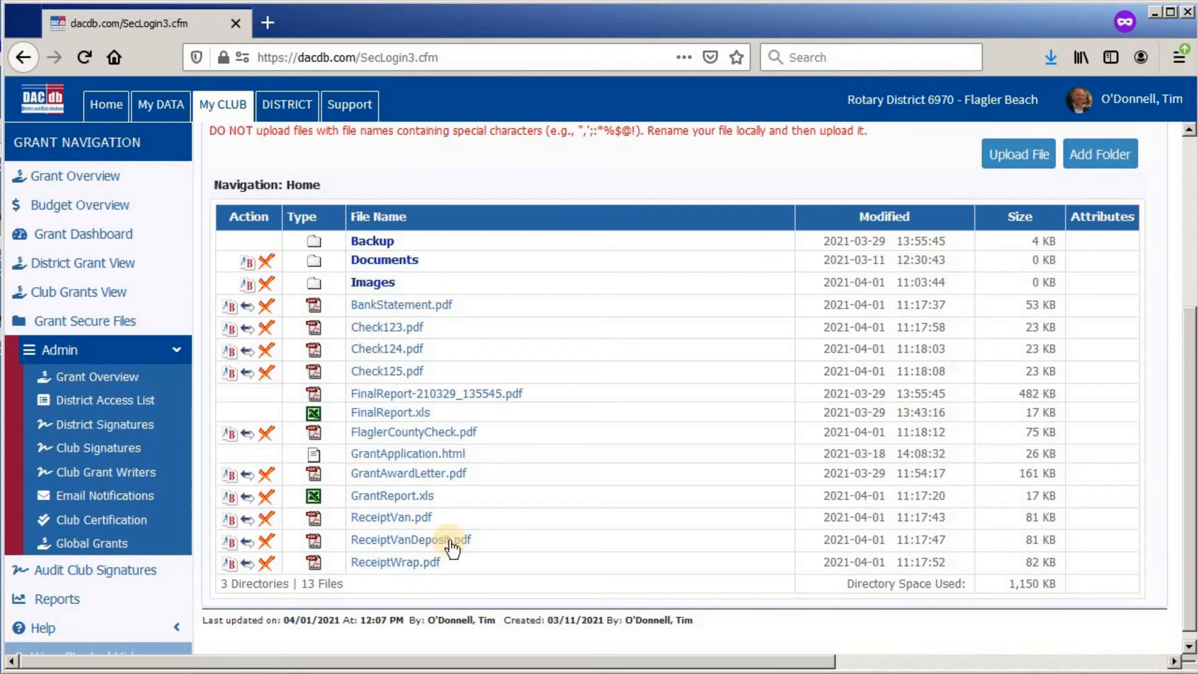
scroll(601, 513, "up", 5)
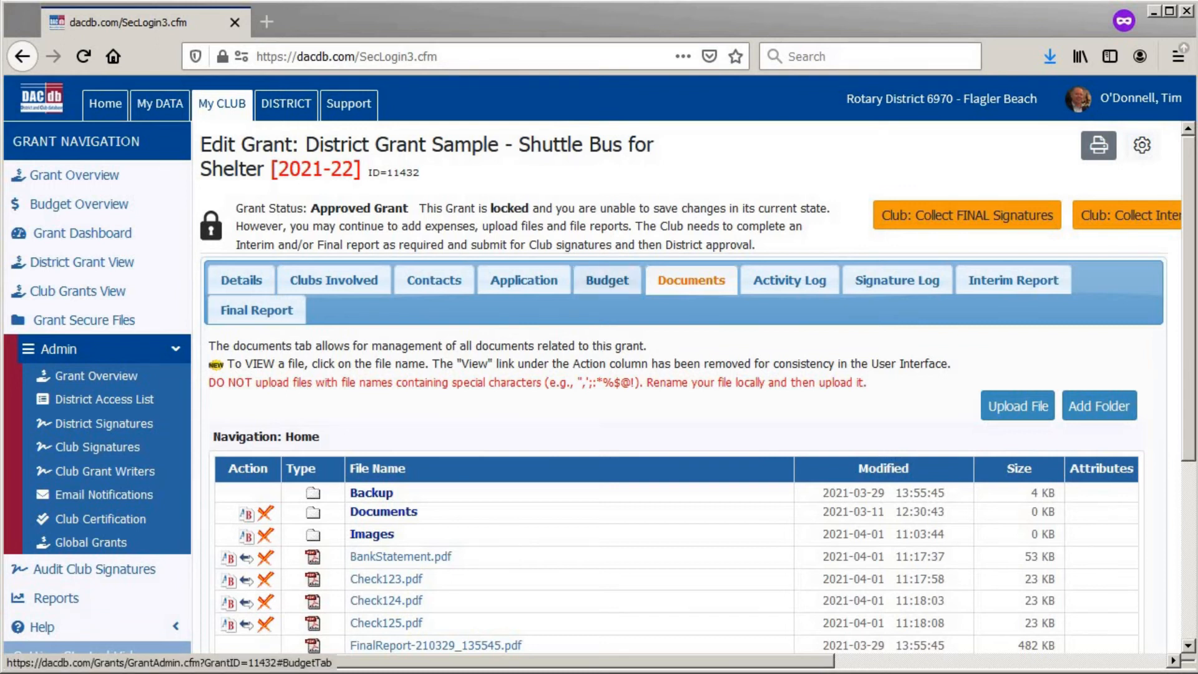
- In the grant's budget, set the Flagler Beach Club Donation income amount to 19900 and save it
left_click(608, 280)
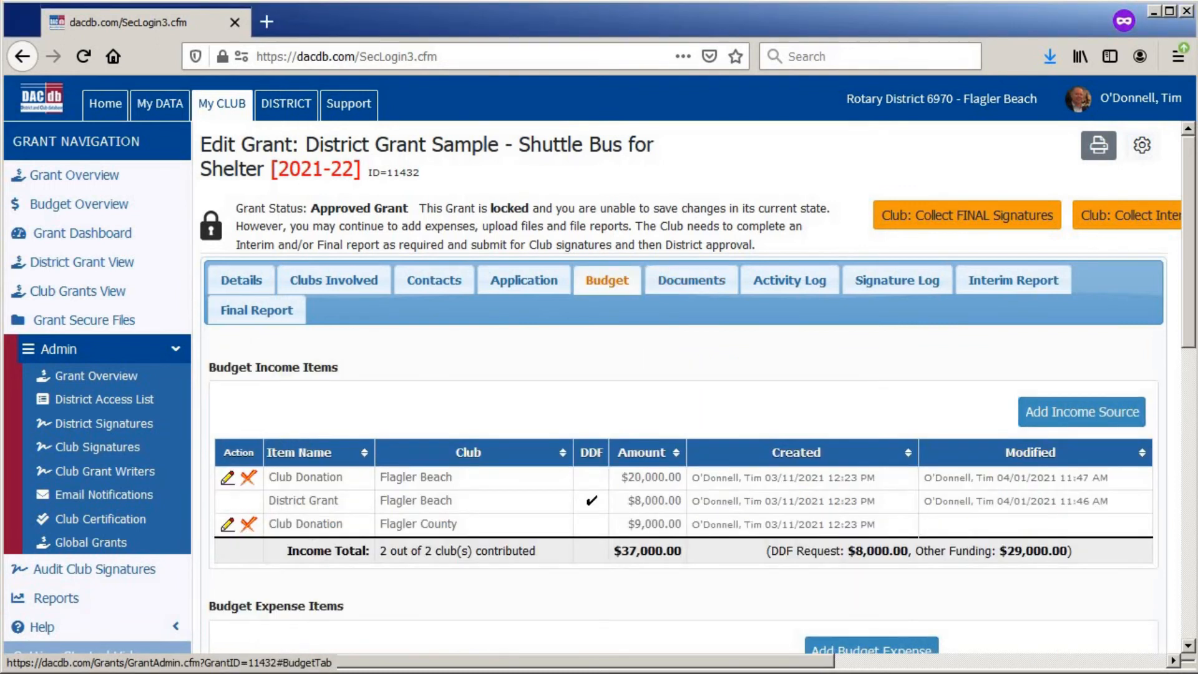
left_click(240, 483)
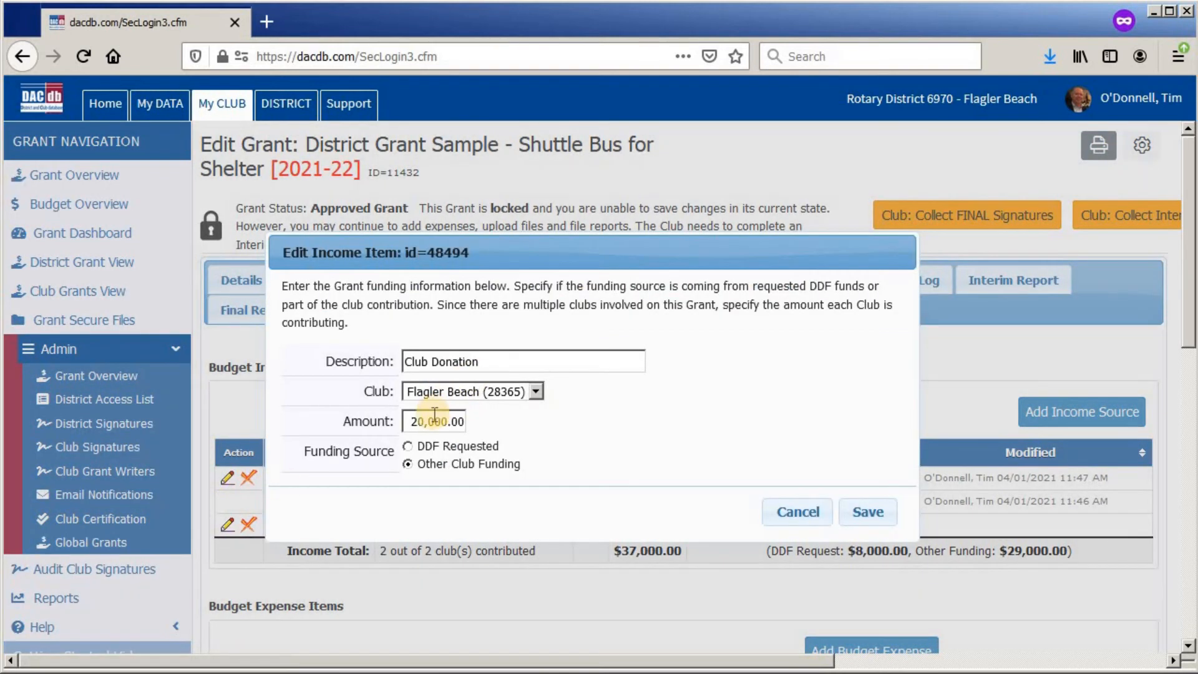
left_click_drag(409, 421, 622, 438)
type("19900")
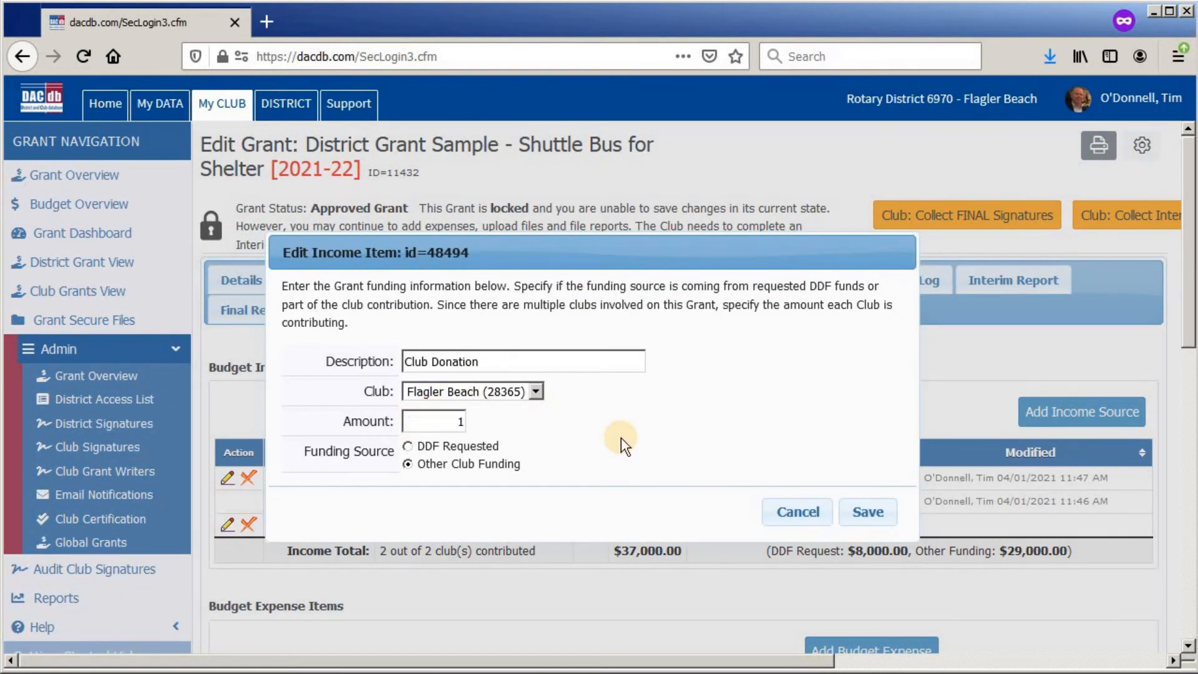
left_click(862, 517)
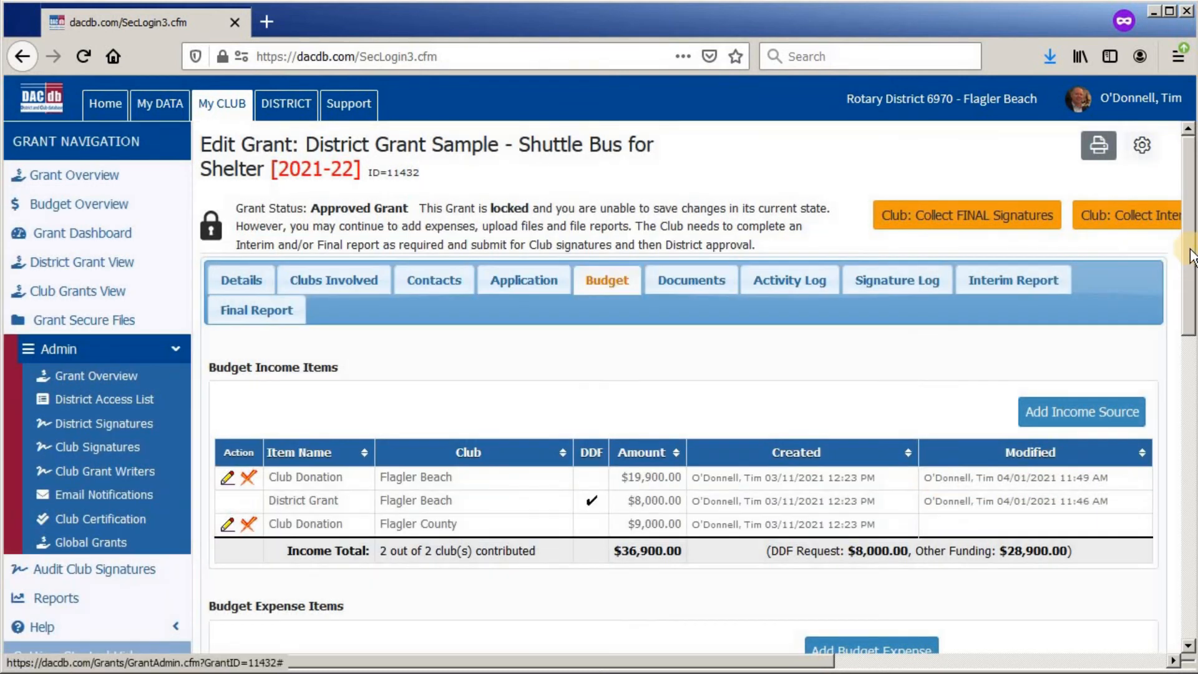
- Set the Van Partial Wrap budget expense to 400, save it, and check the budget summary
scroll(1192, 255, "down", 3)
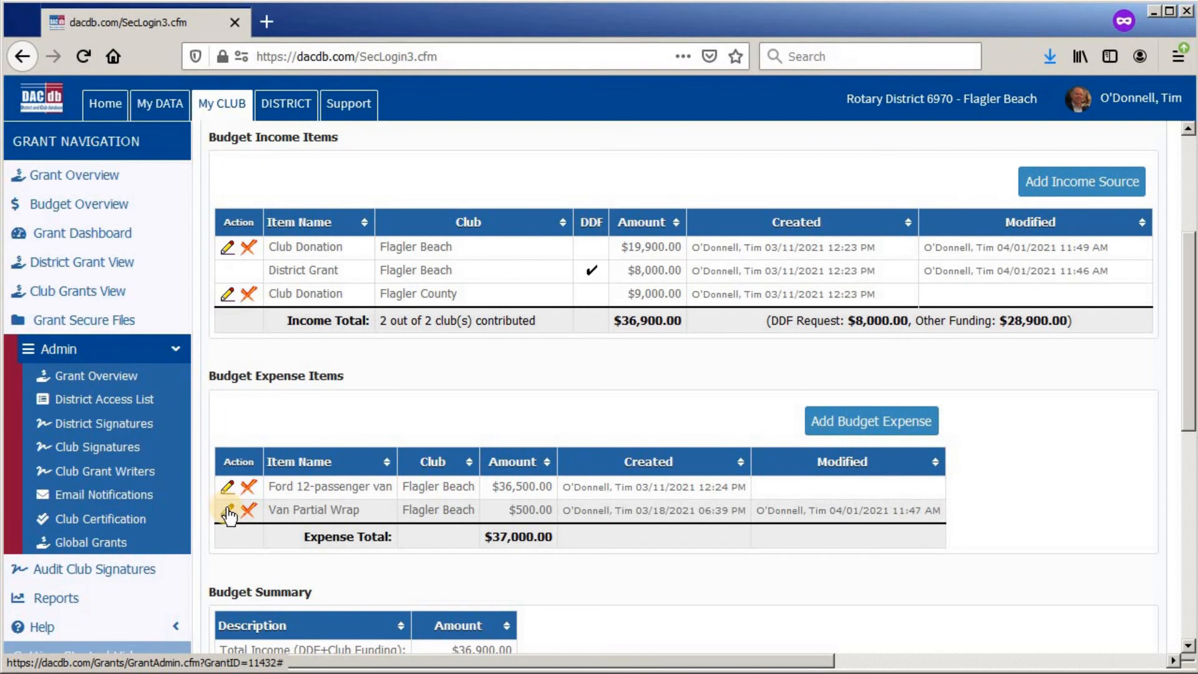
left_click(226, 510)
double_click(493, 422)
type("400")
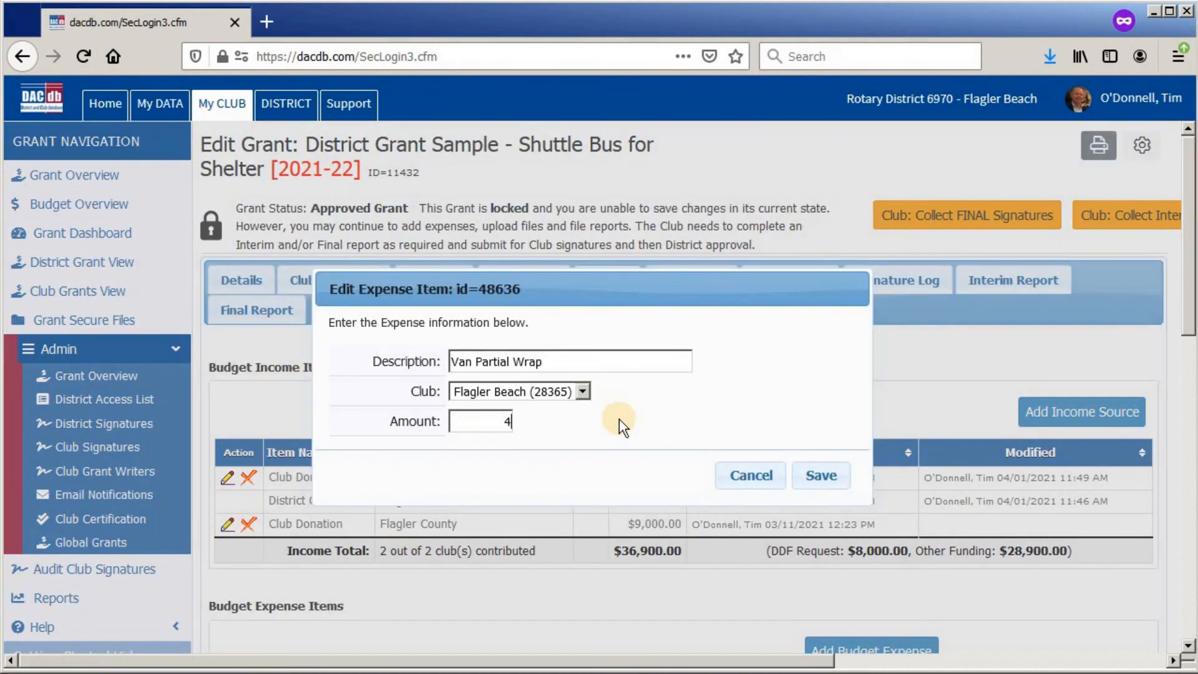
left_click(823, 476)
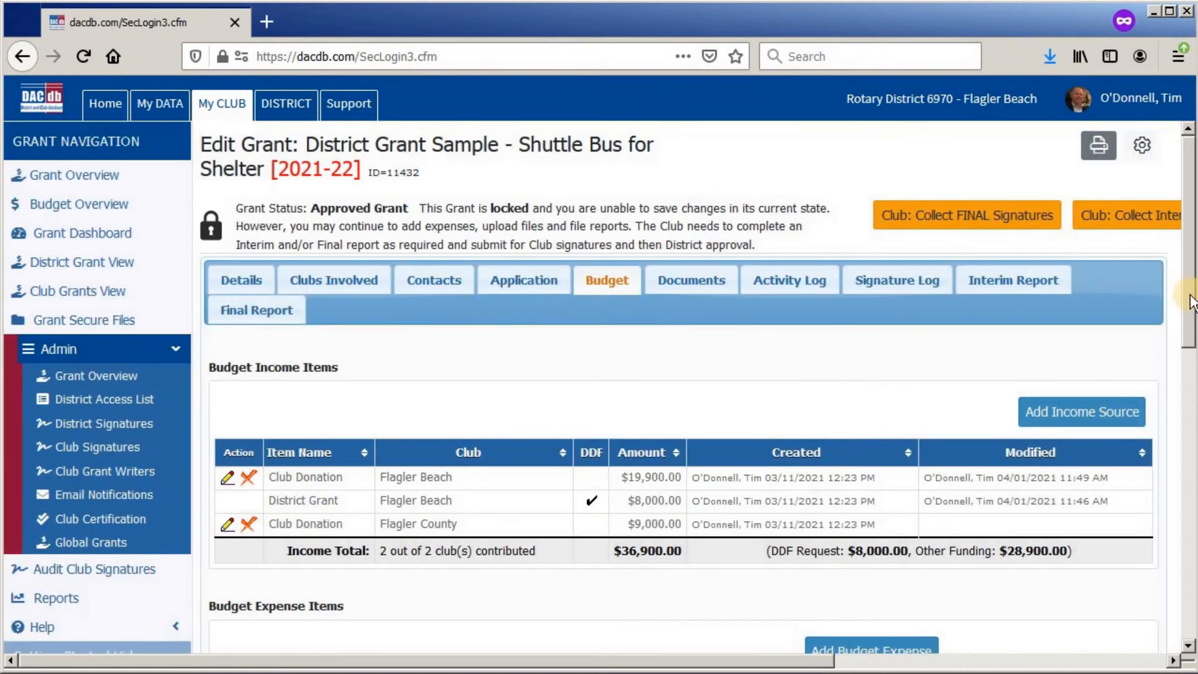
left_click_drag(1191, 299, 1179, 459)
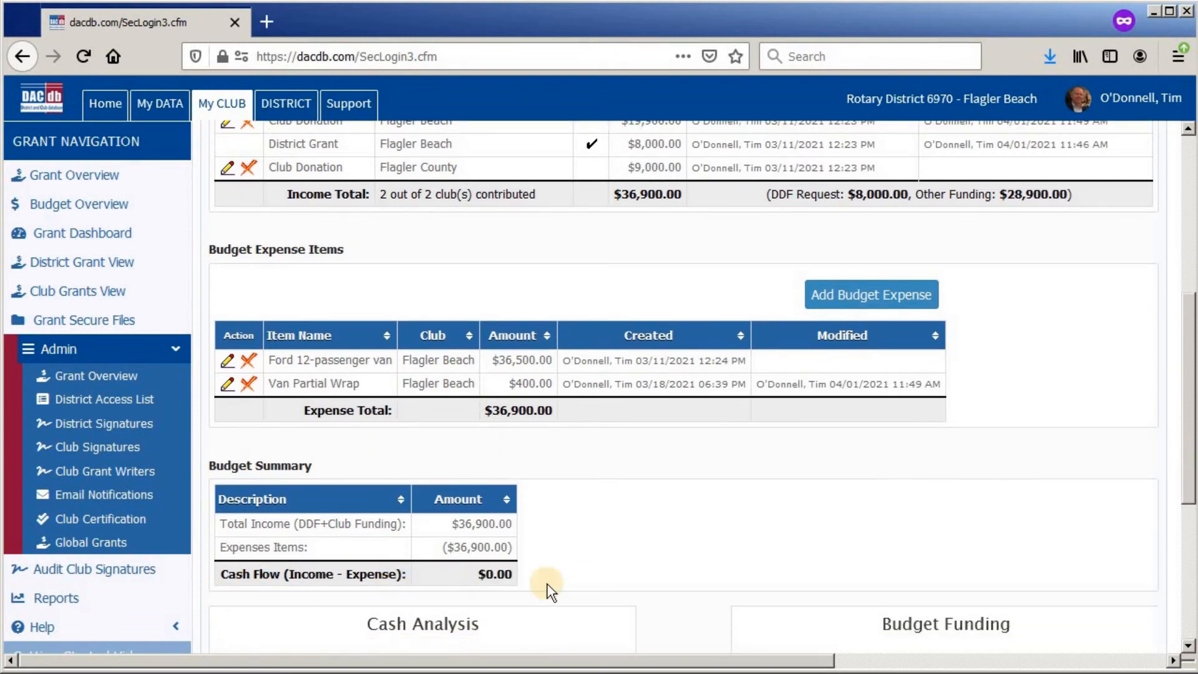
scroll(1177, 394, "up", 5)
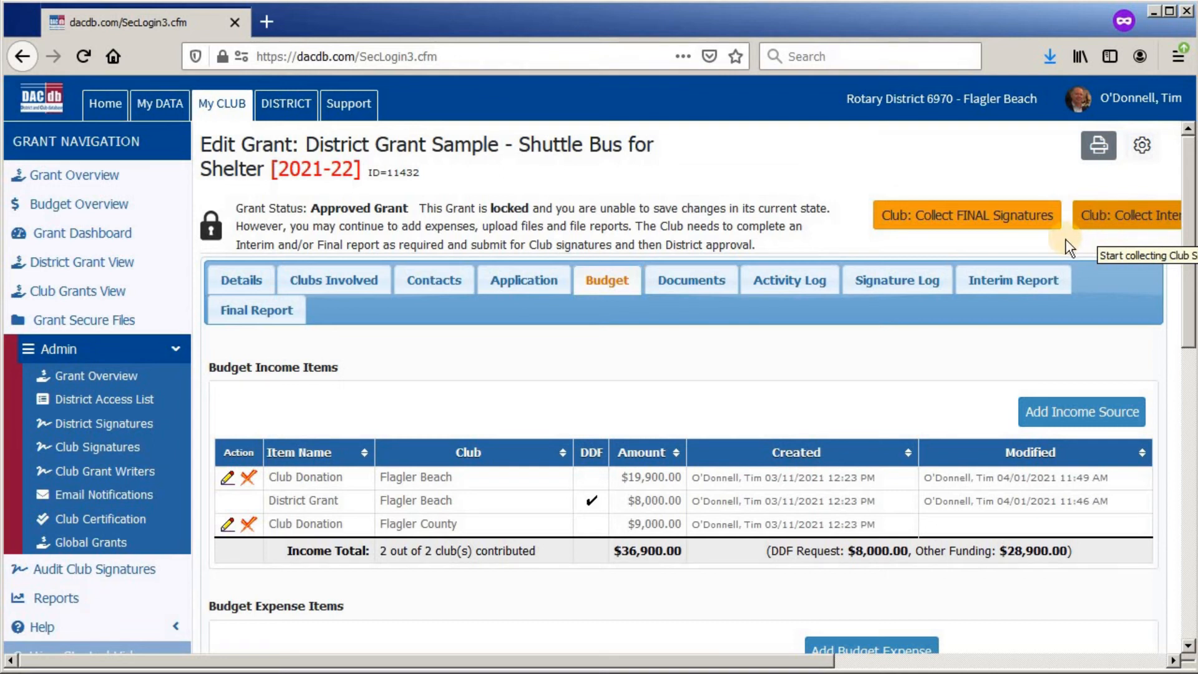
- Open the grant's final report and enter 120 as the number of people who benefited from the project
left_click(272, 312)
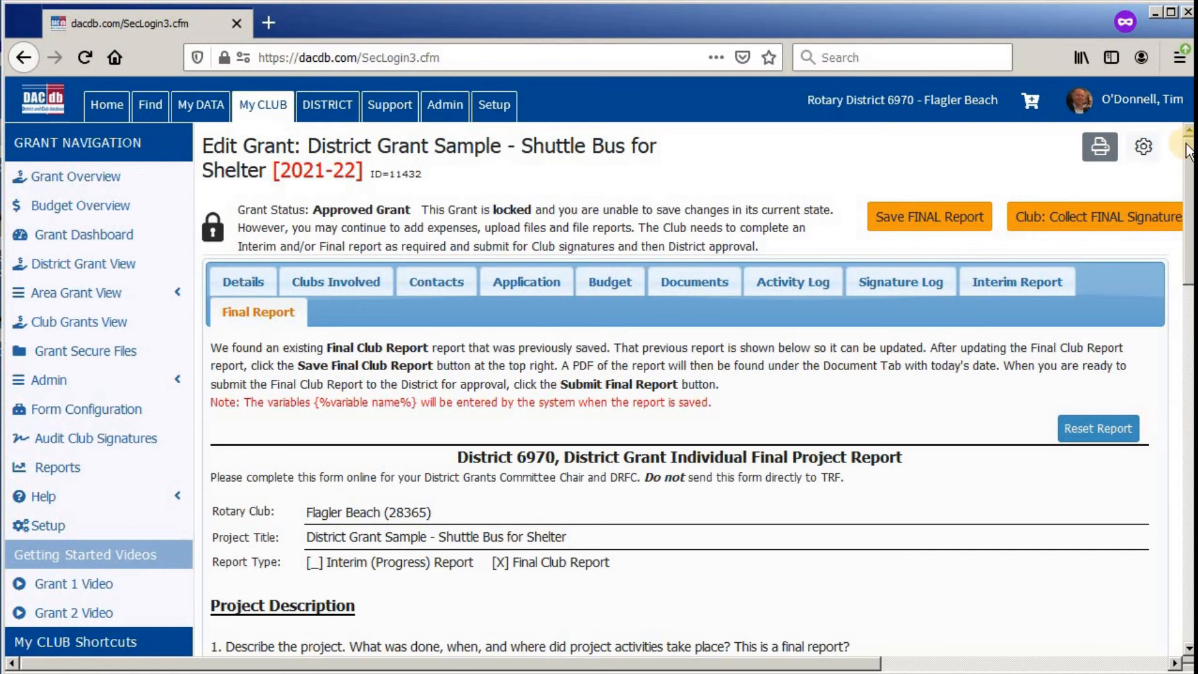
scroll(1190, 180, "down", 1)
scroll(1190, 180, "down", 6)
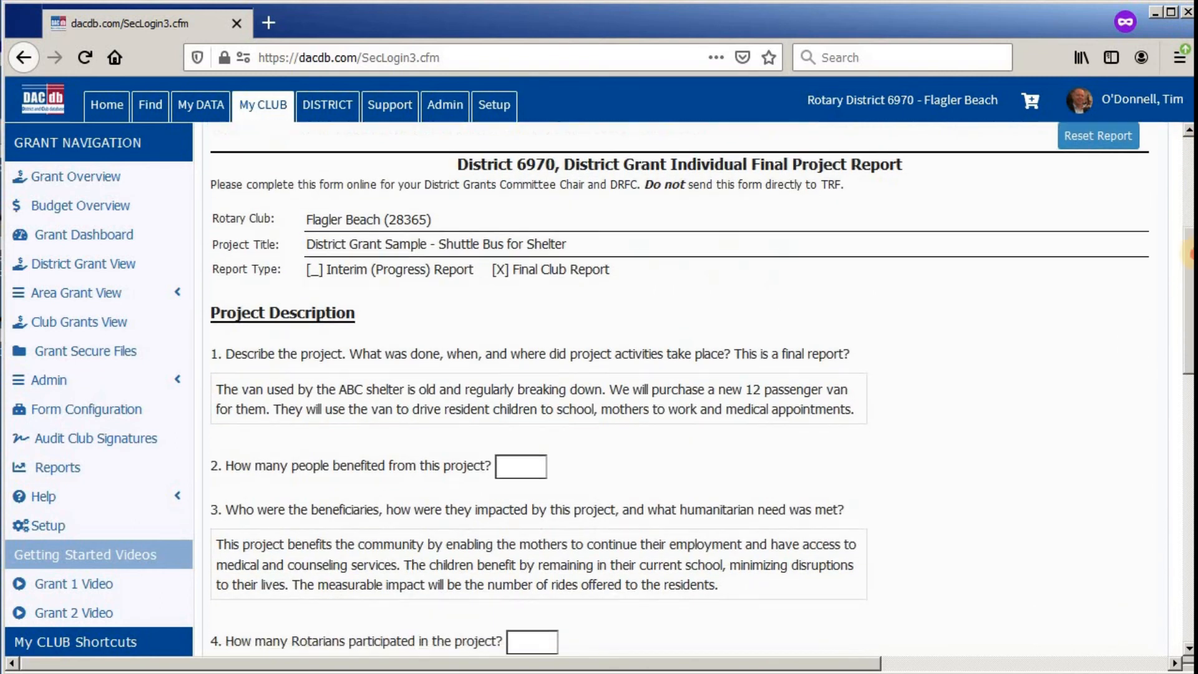
left_click(381, 300)
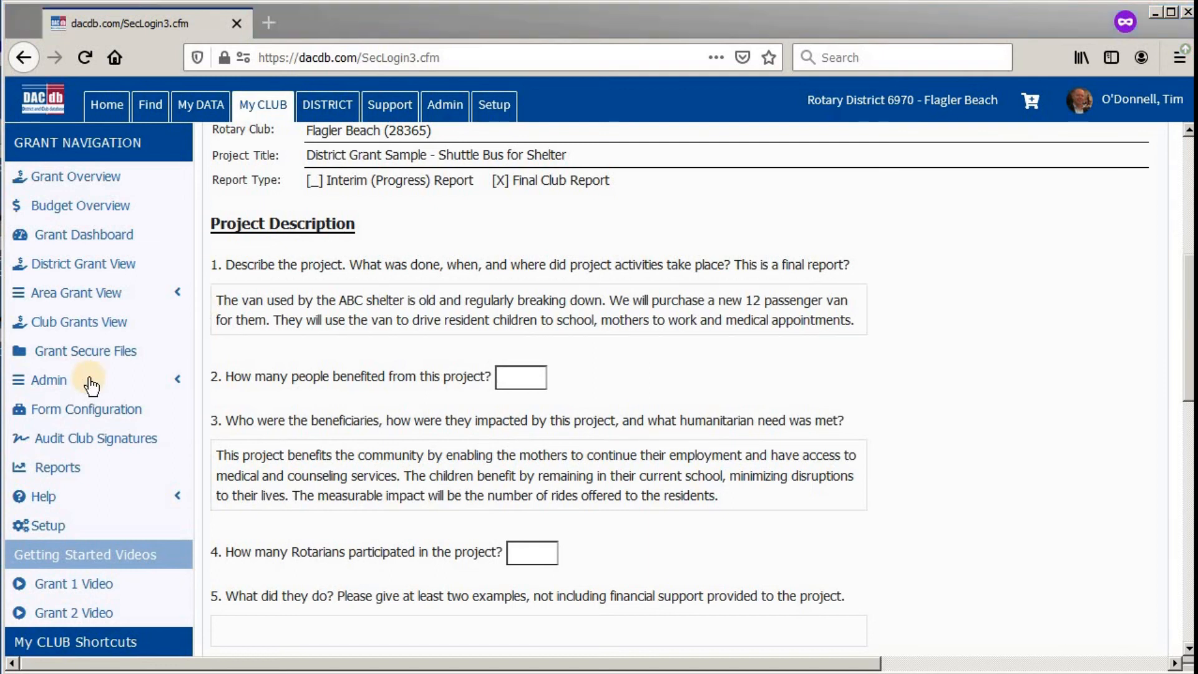
left_click(520, 377)
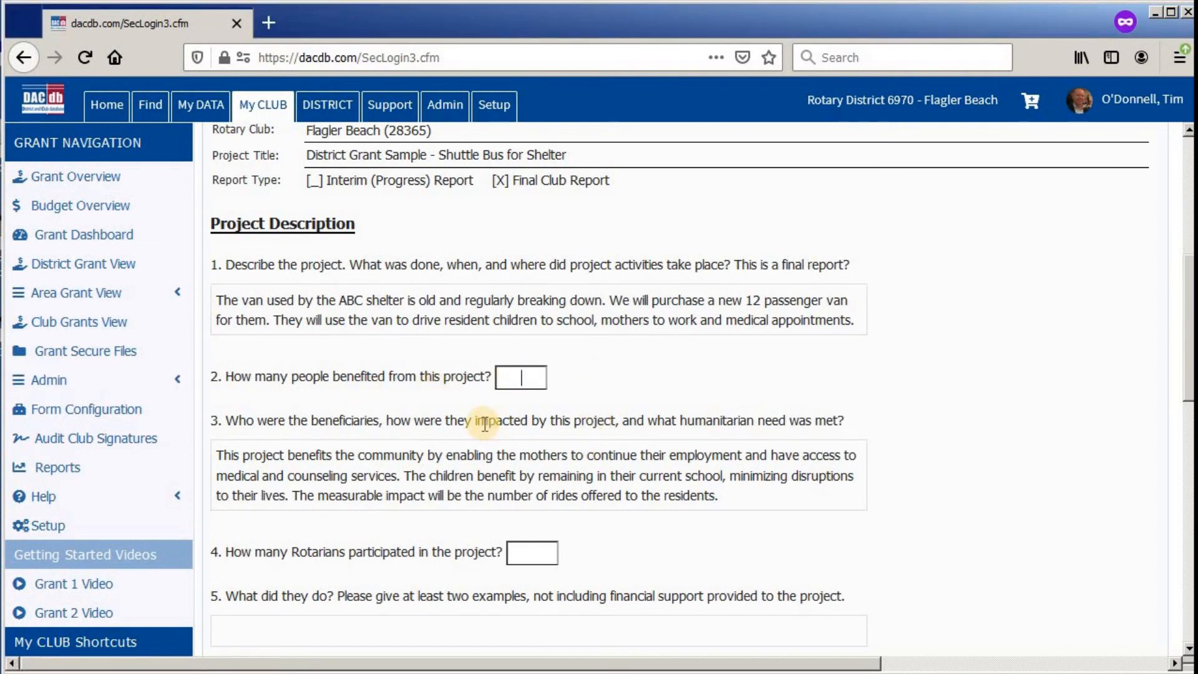
type("120")
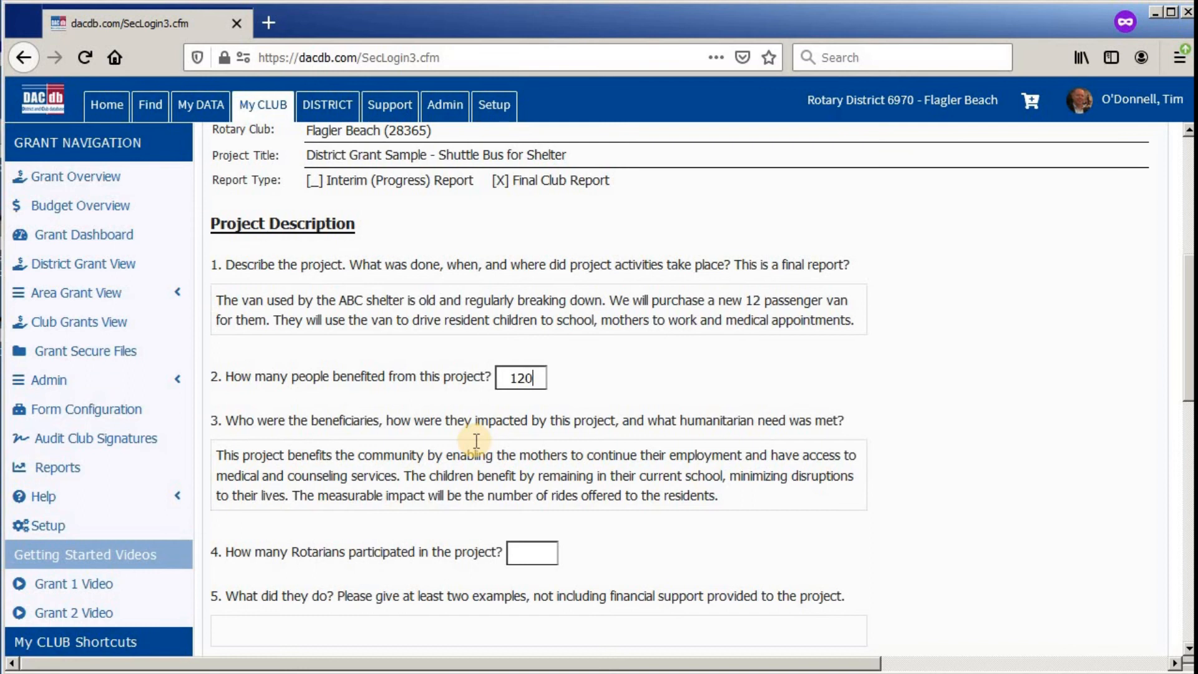
key("Tab")
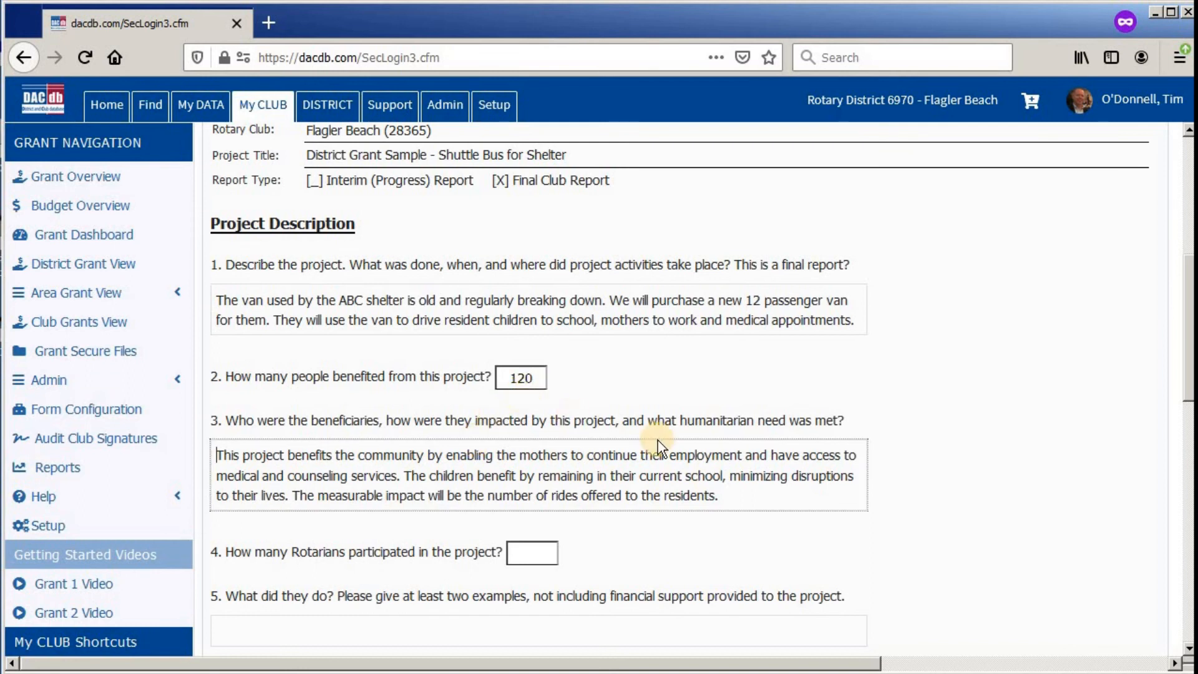
- Enter 2 participating Rotarians and describe their work as "Created art work for van and shopped/negotiated with dealer"
scroll(658, 439, "down", 3)
left_click(548, 362)
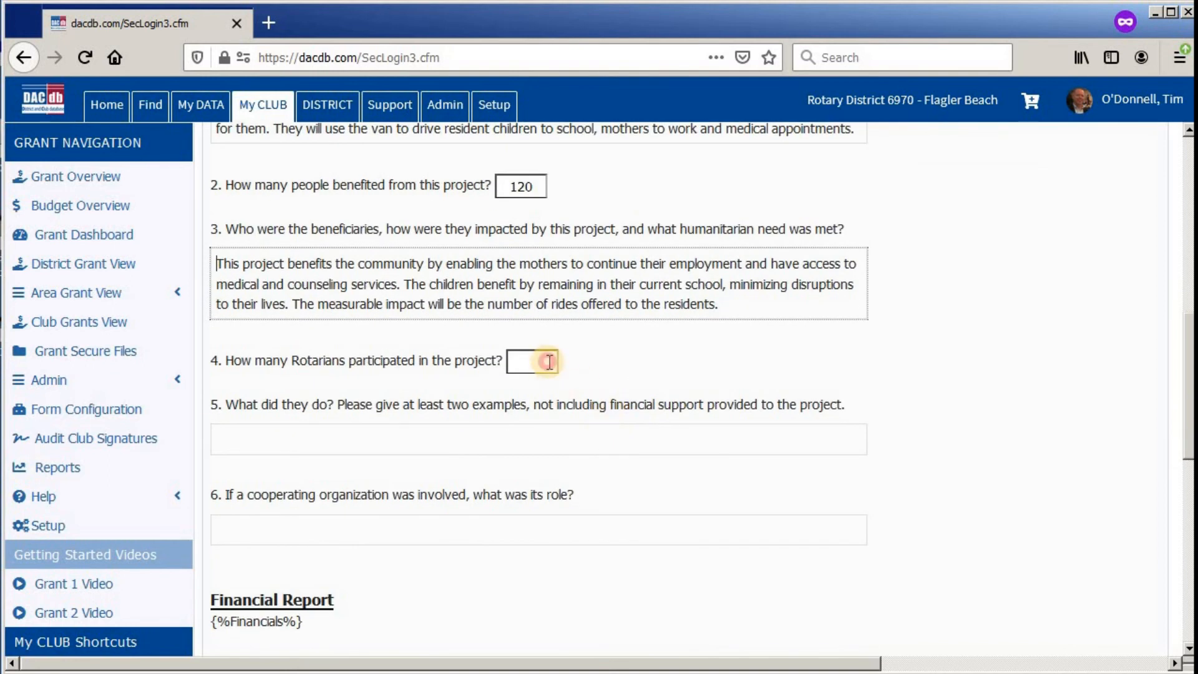
type("2")
left_click(475, 442)
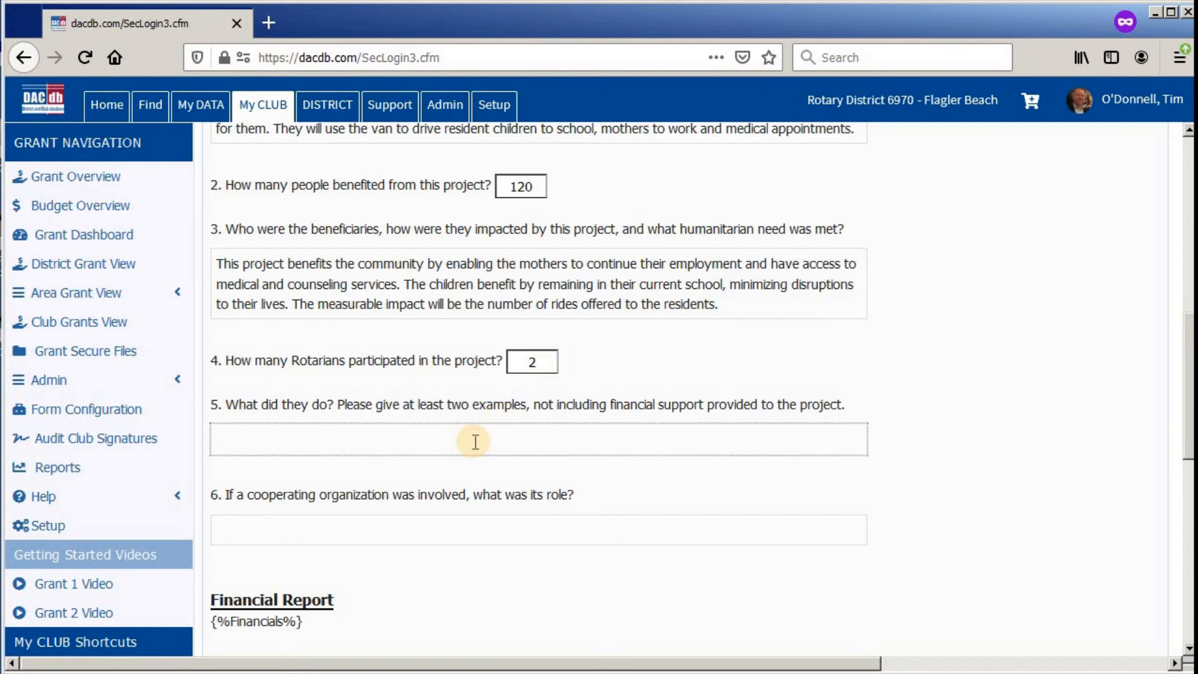
type("Created art work for van and shopped/negotiated with dealer")
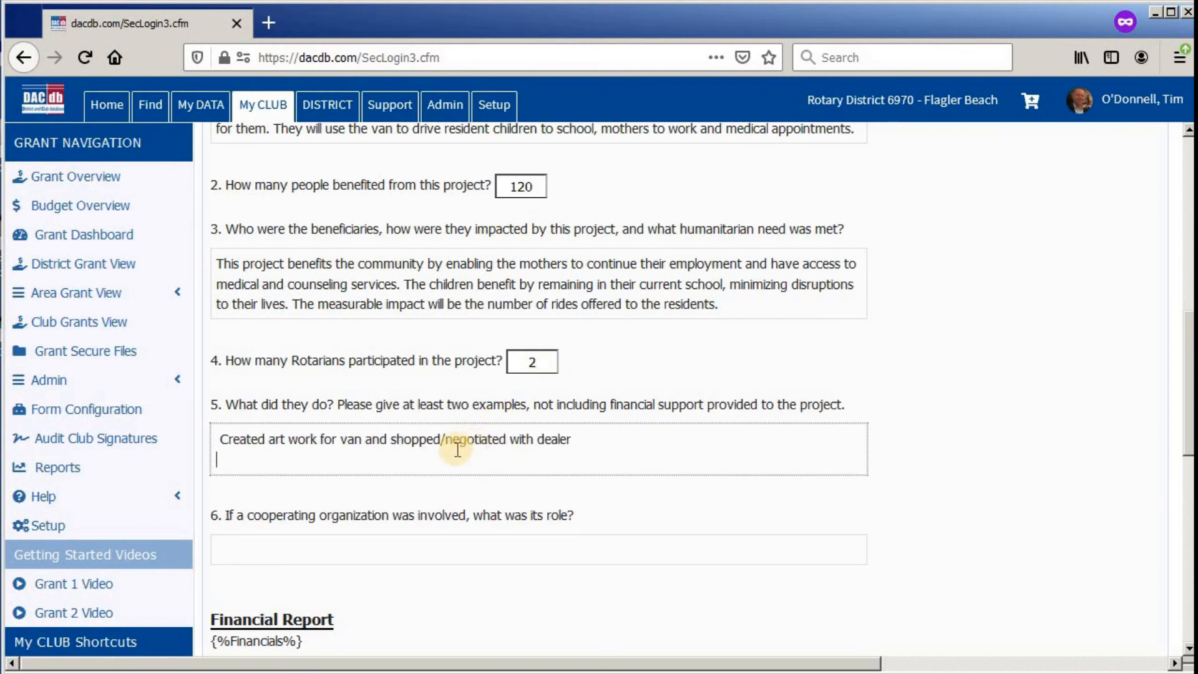
key("BackSpace")
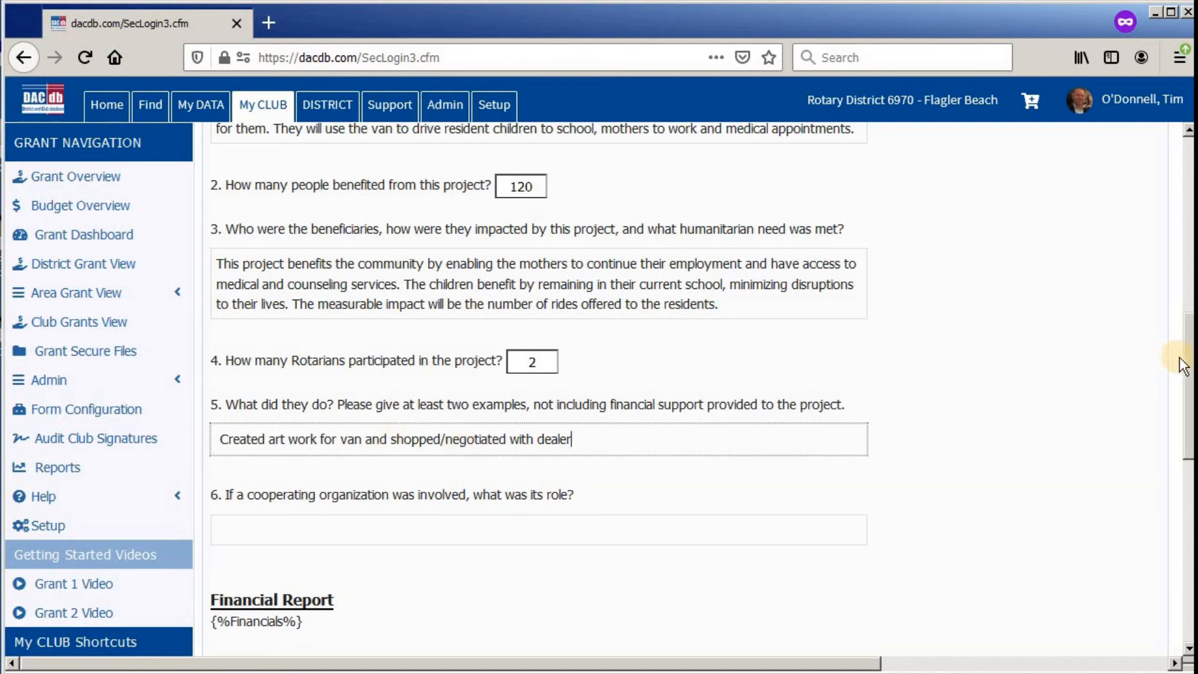
- Save the completed final report and dismiss the confirmation message
left_click_drag(1189, 357, 1188, 357)
left_click_drag(1189, 375, 1189, 184)
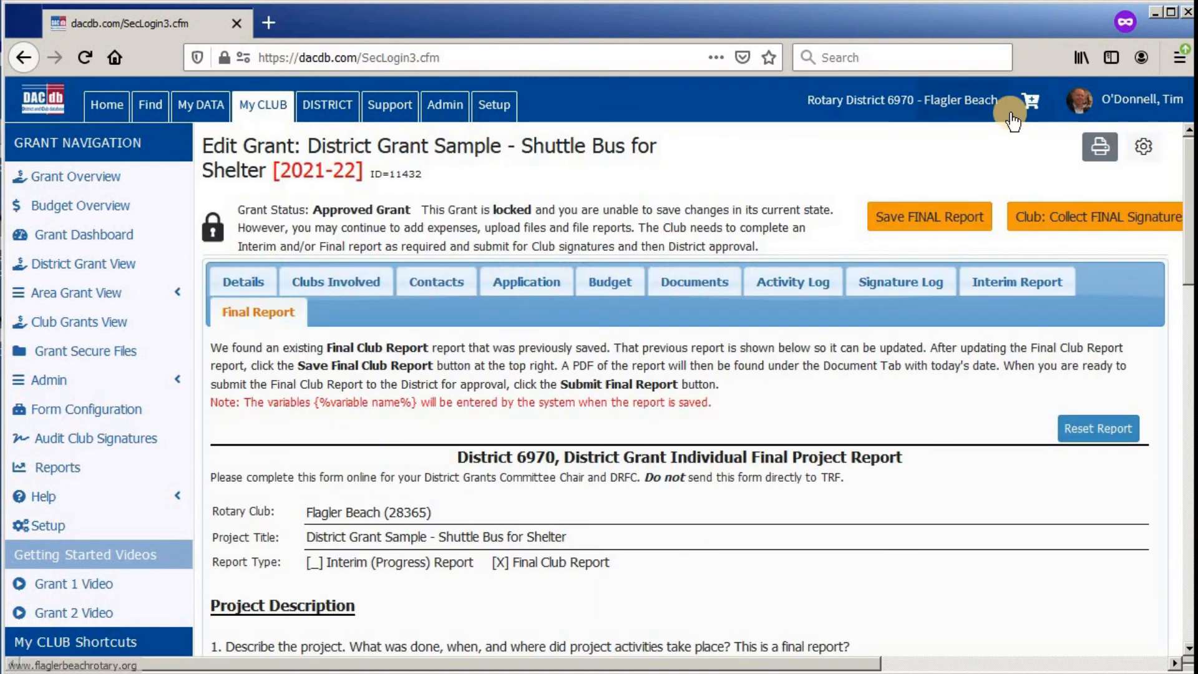
left_click(945, 224)
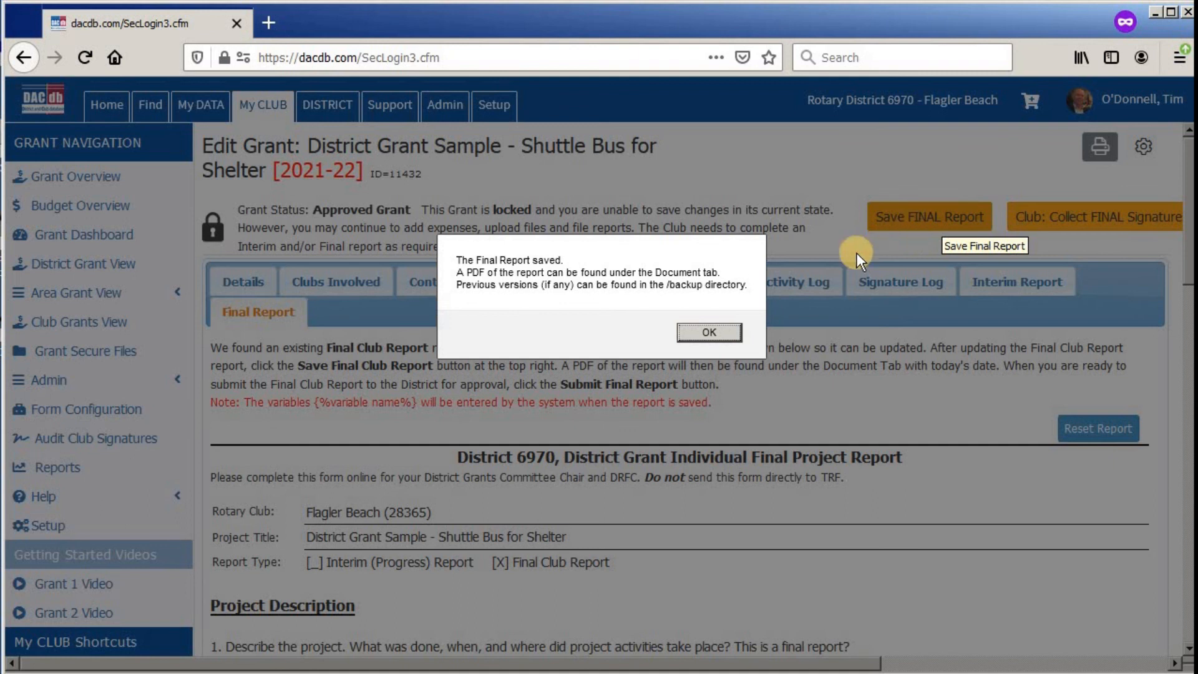
left_click(711, 332)
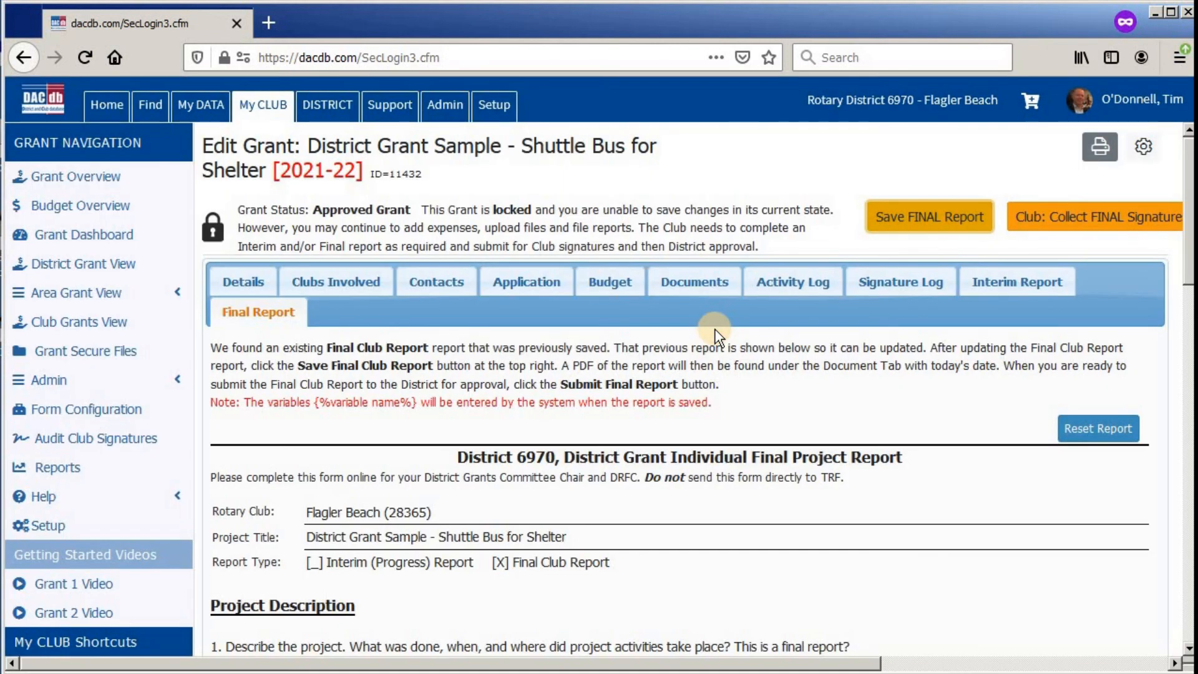
- Start collecting the clubs' final report signatures and try to submit the final report to the District
left_click(1094, 220)
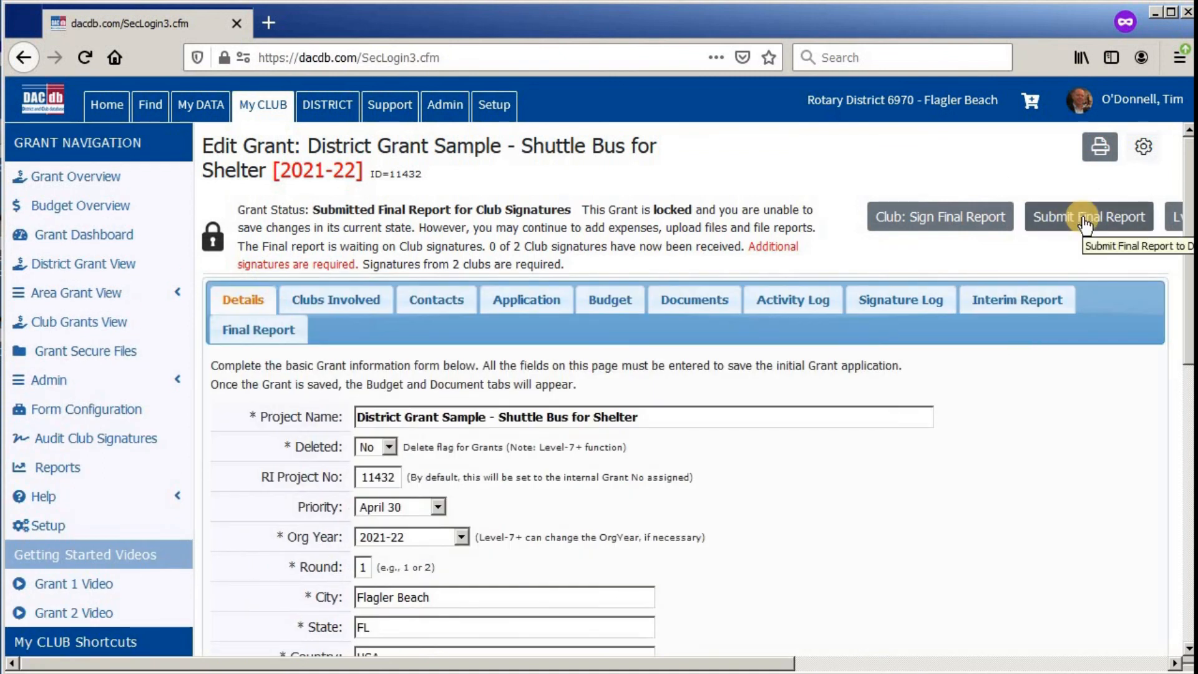
left_click(1086, 223)
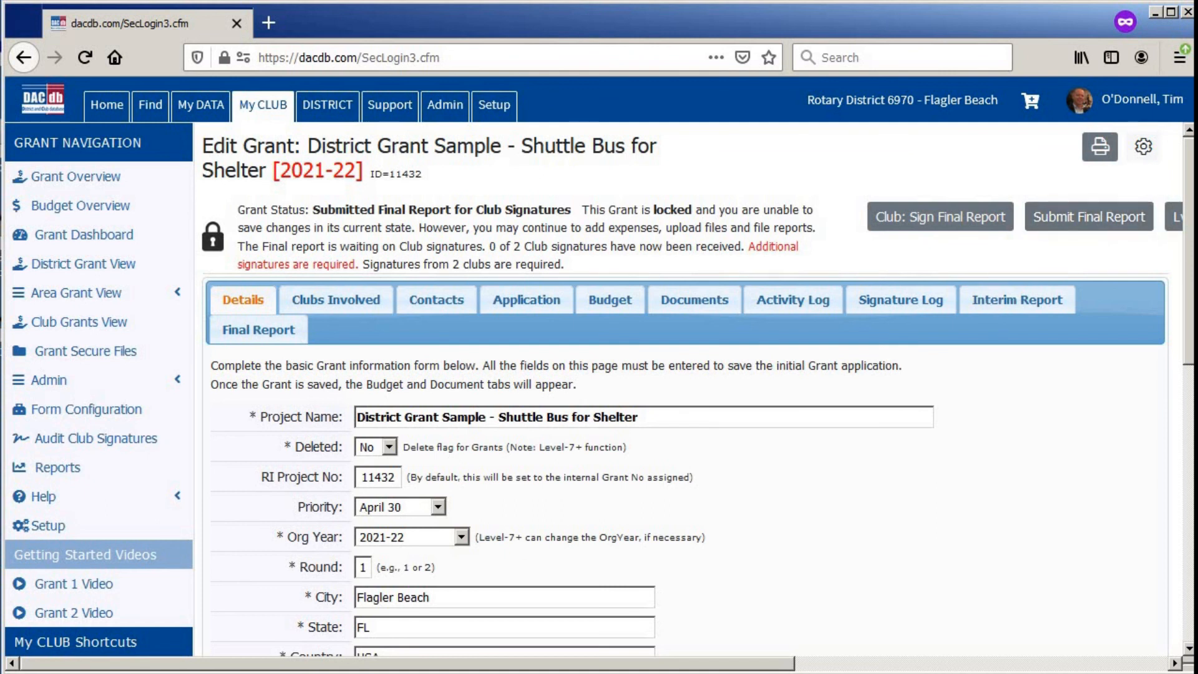